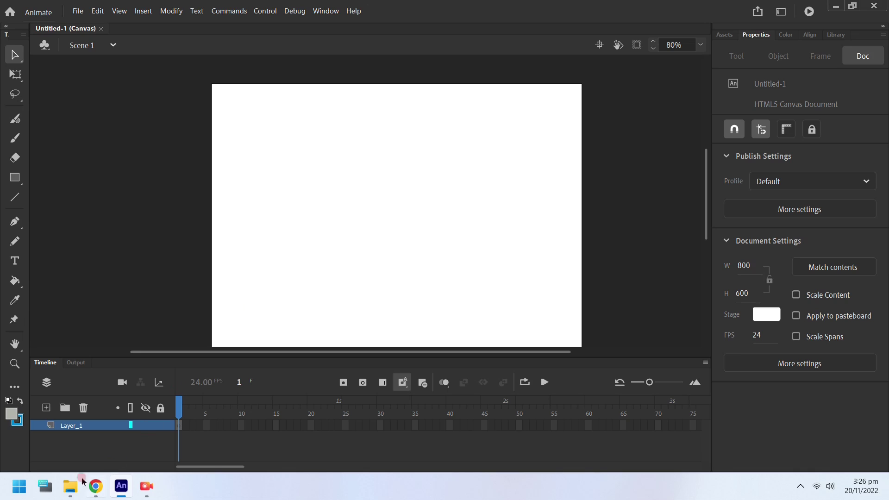
- Import the c130.png image from the Paraglider folder onto the stage
left_click(78, 10)
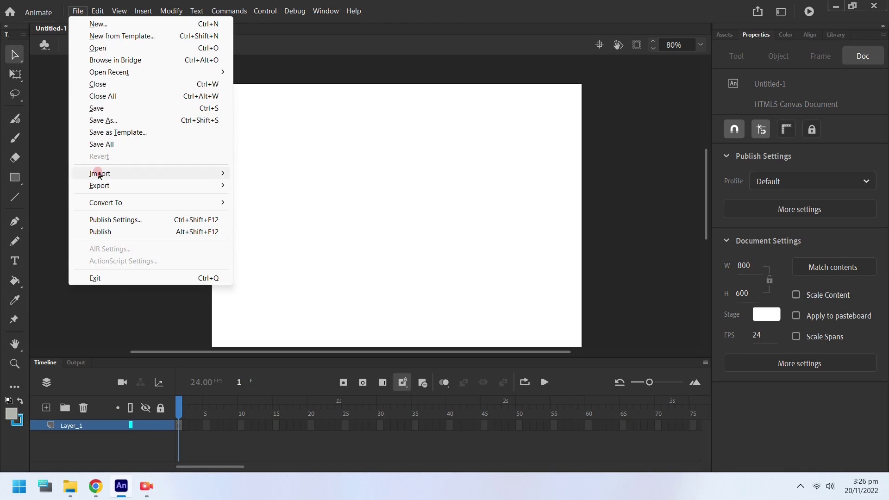
left_click(158, 172)
left_click(248, 173)
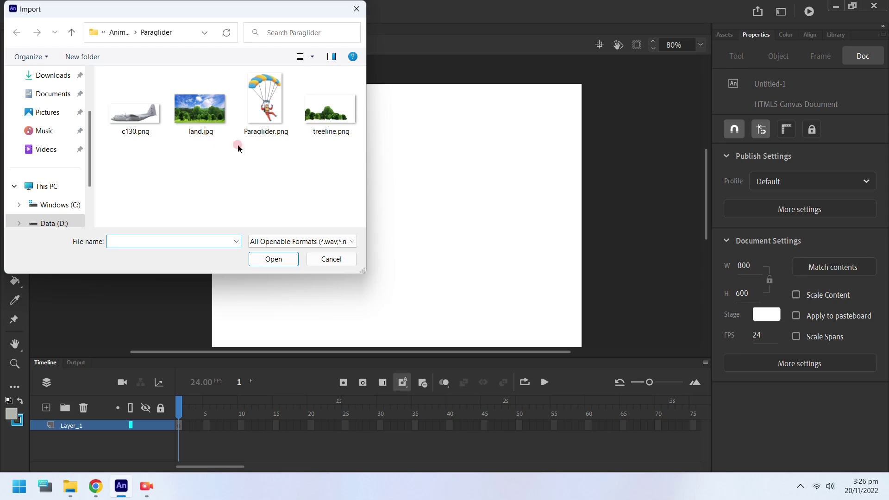
left_click(121, 125)
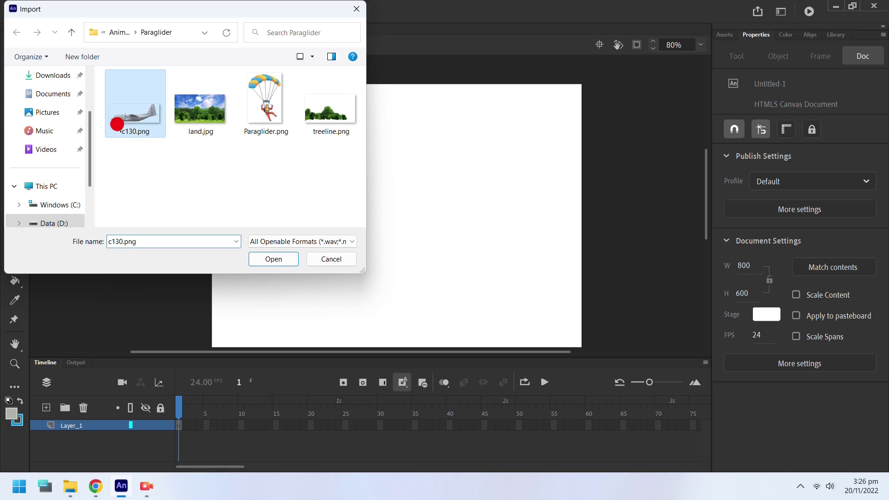
left_click(274, 259)
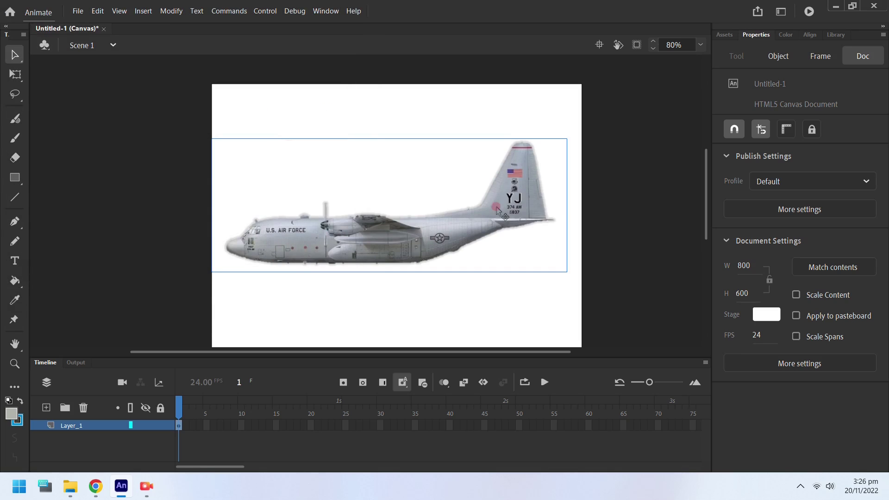
- Scale the aircraft image down to about 213 by 73 px and place it near the stage's centre at about X 377, Y 227
left_click(528, 220)
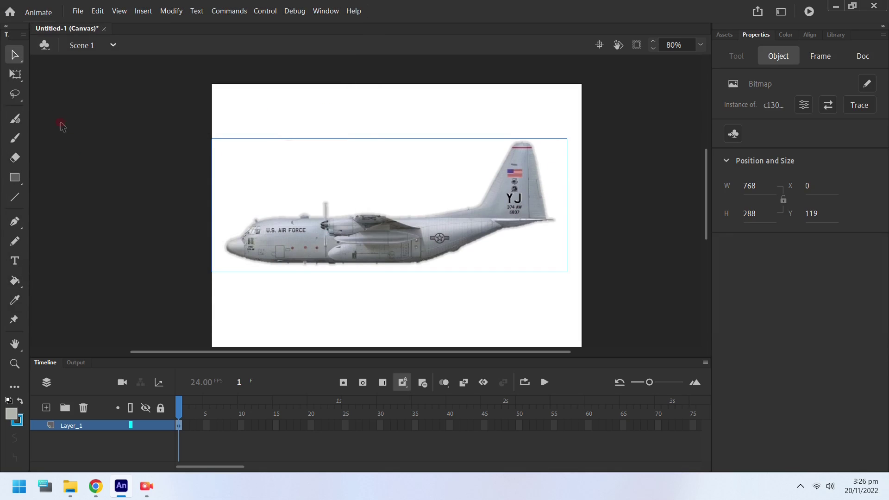
left_click(15, 77)
left_click_drag(569, 135, 439, 185)
left_click(479, 197)
left_click_drag(400, 214, 446, 211)
- Convert the aircraft to a movie clip symbol named plane and move it just beyond the stage's upper right edge
right_click(446, 211)
left_click(508, 425)
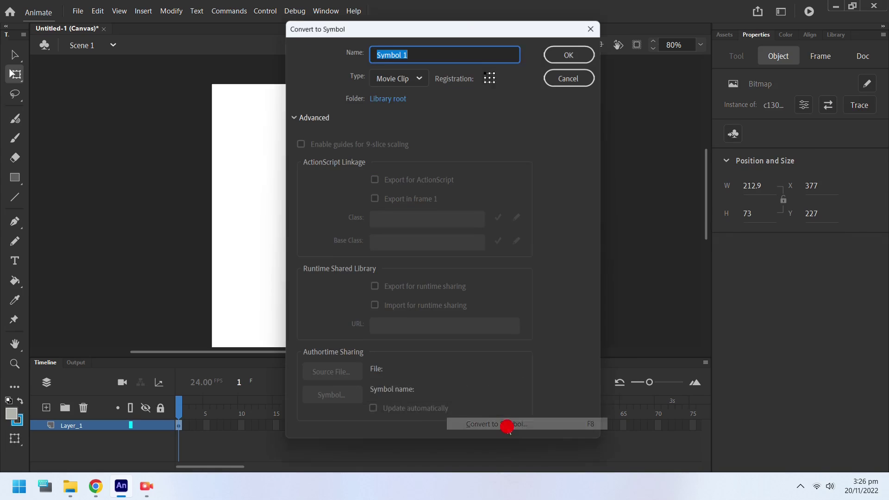
type("plane")
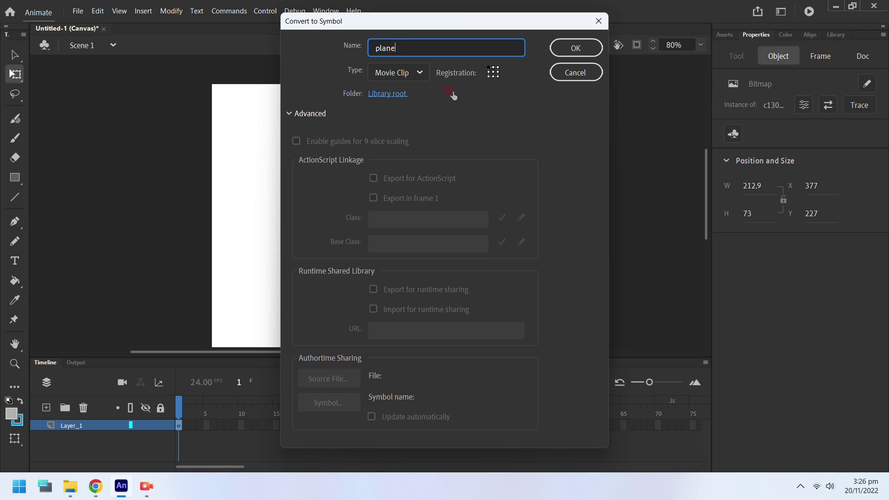
key("Return")
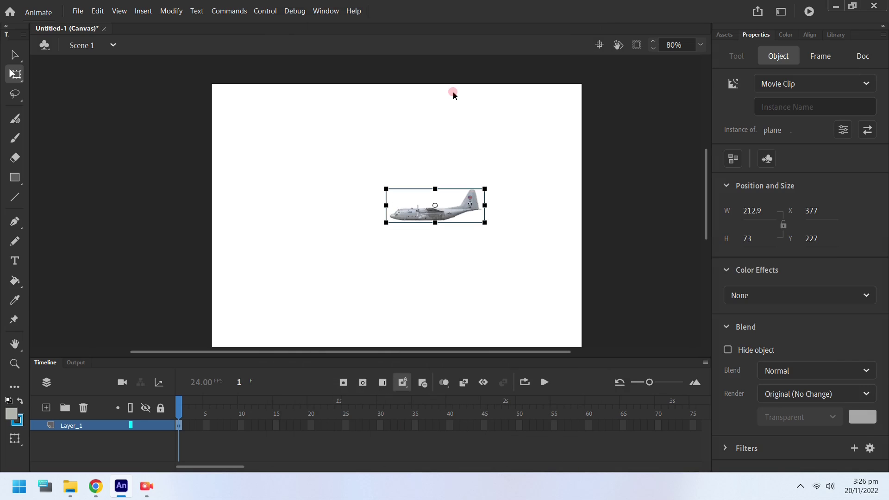
left_click_drag(484, 209, 687, 110)
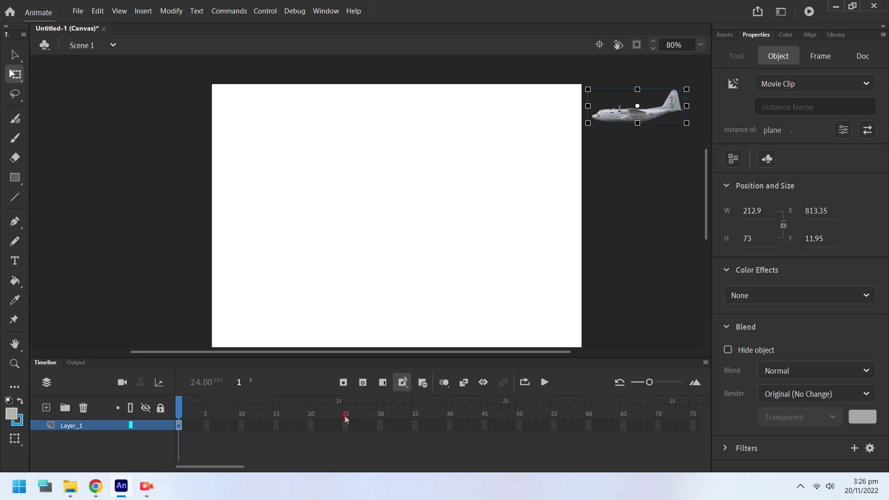
- Insert a frame at frame 100 to extend Layer_1
left_click_drag(234, 468, 266, 468)
left_click(624, 425)
right_click(624, 423)
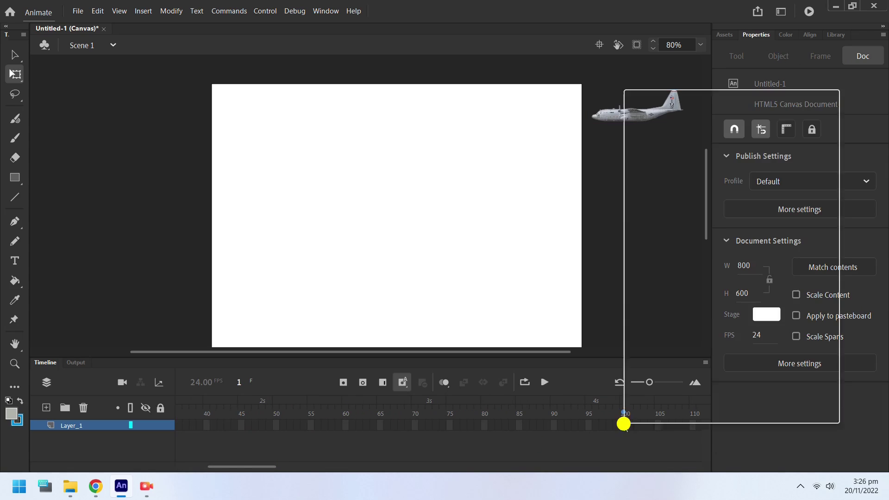
left_click(671, 151)
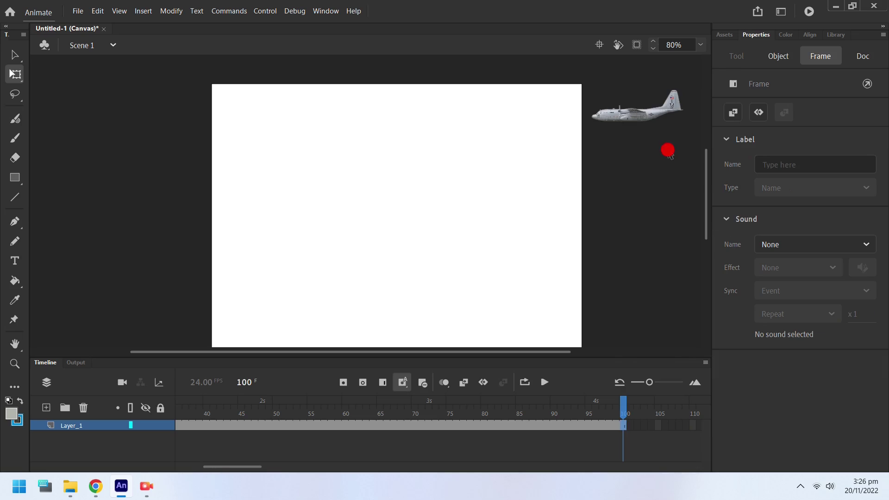
- Rename Layer_1 as plane
double_click(67, 424)
type("plane")
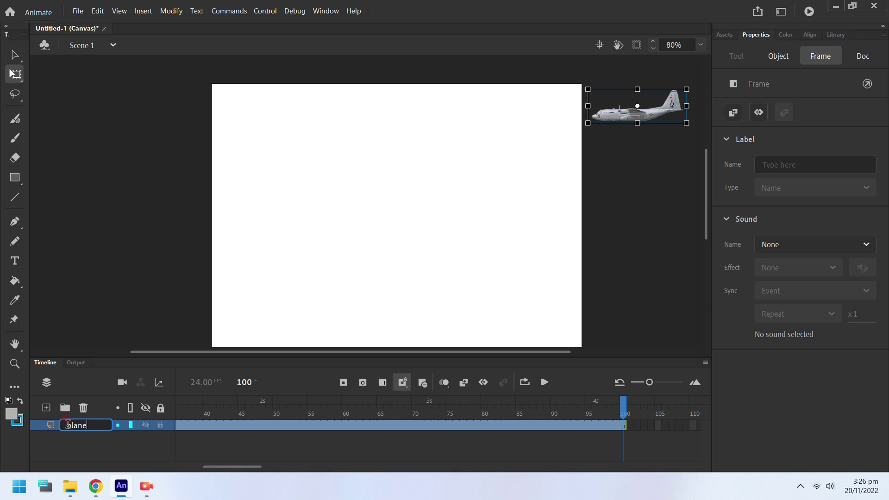
key("Return")
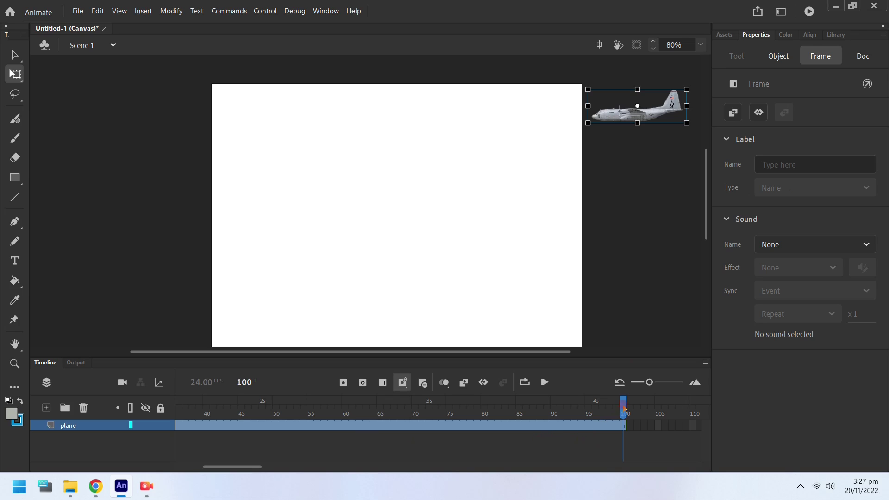
- At frame 100, move the plane straight across beyond the stage's left edge and create a classic tween over the span
left_click_drag(657, 120, 165, 123)
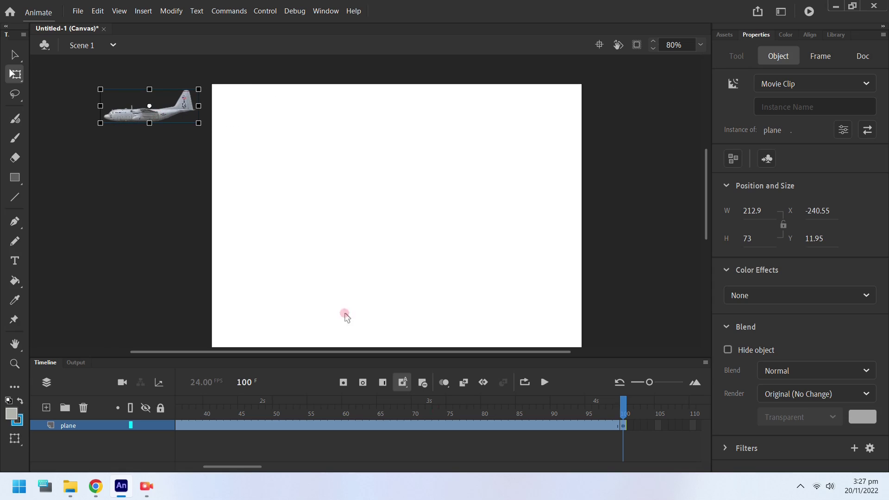
left_click_drag(250, 468, 226, 471)
left_click(408, 425)
right_click(408, 425)
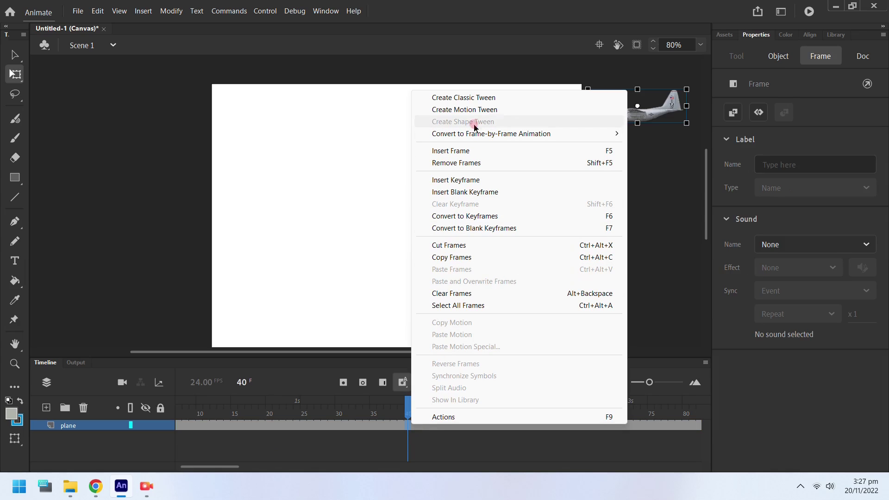
left_click(481, 98)
left_click(481, 162)
- Play the timeline to check the plane's flight across the stage
left_click(266, 11)
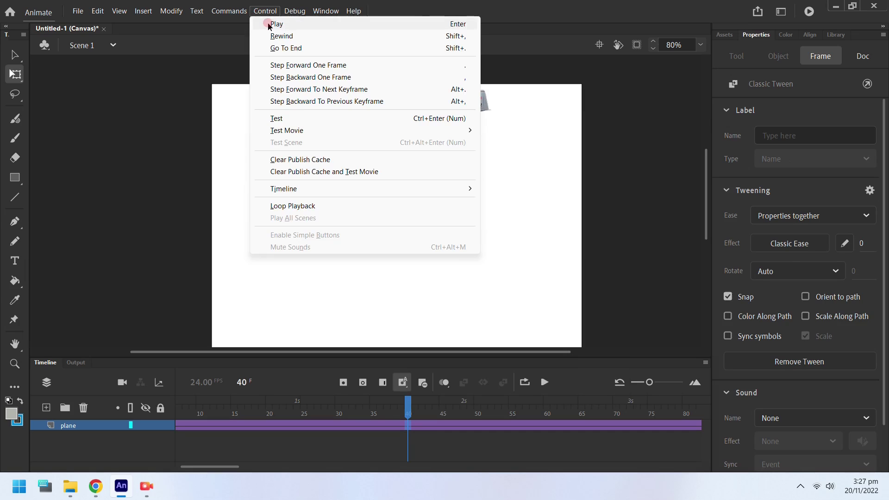
left_click(268, 24)
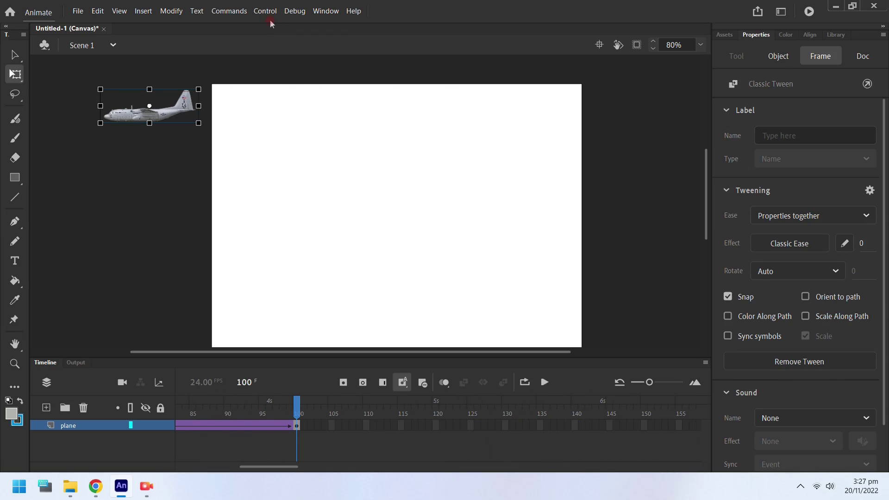
left_click(266, 11)
left_click(271, 24)
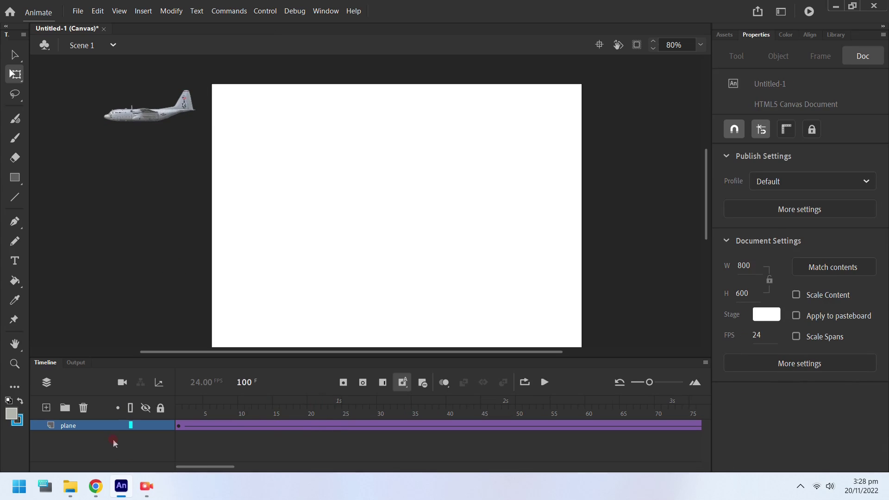
- Insert a new layer above the plane layer and name it background
right_click(108, 425)
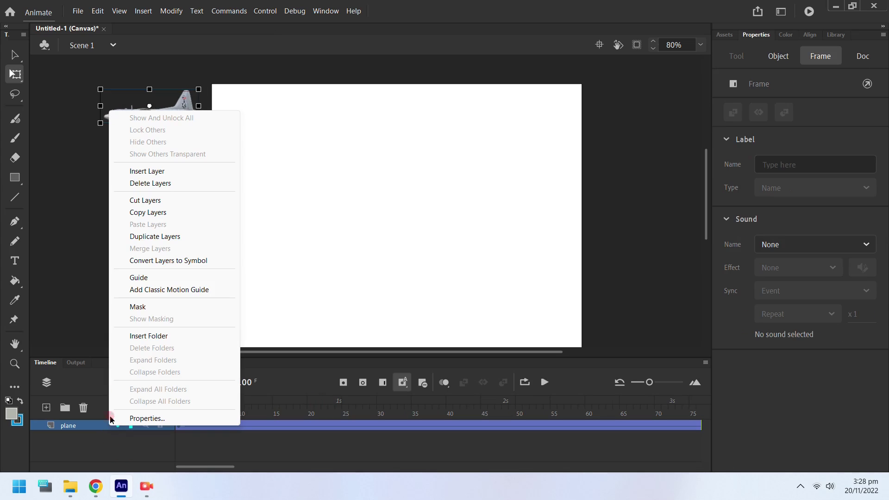
left_click(154, 170)
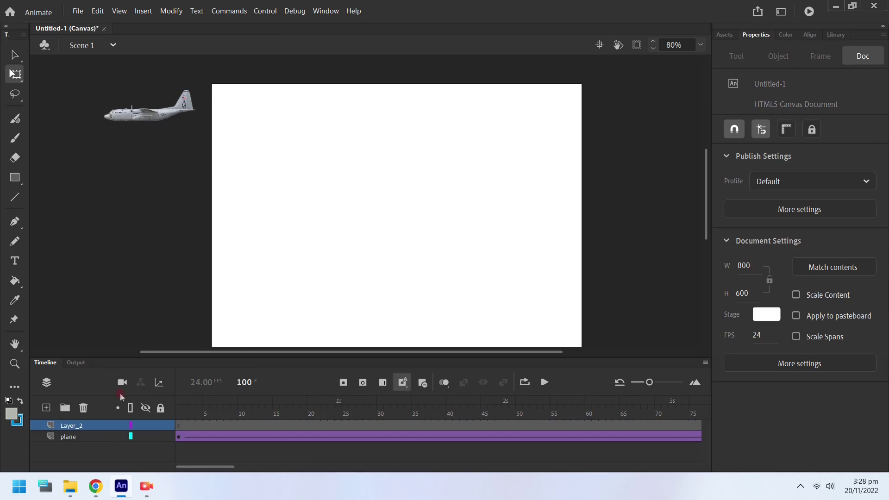
double_click(83, 426)
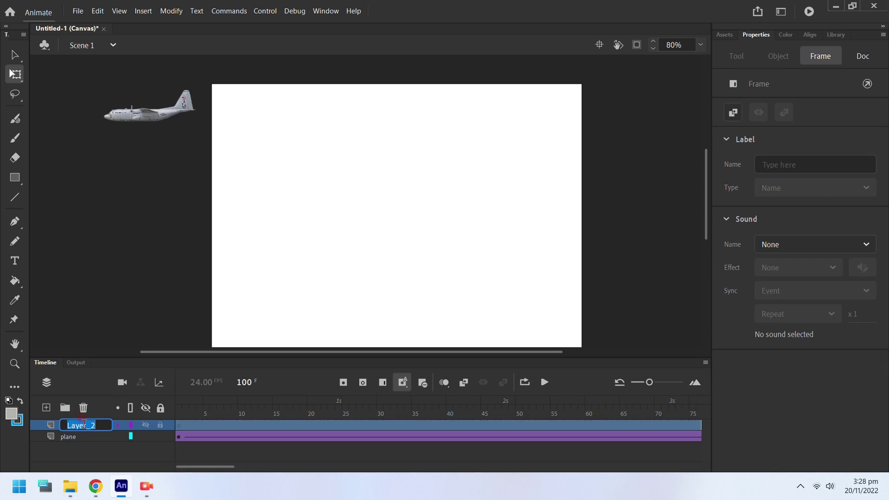
type("background")
key("Return")
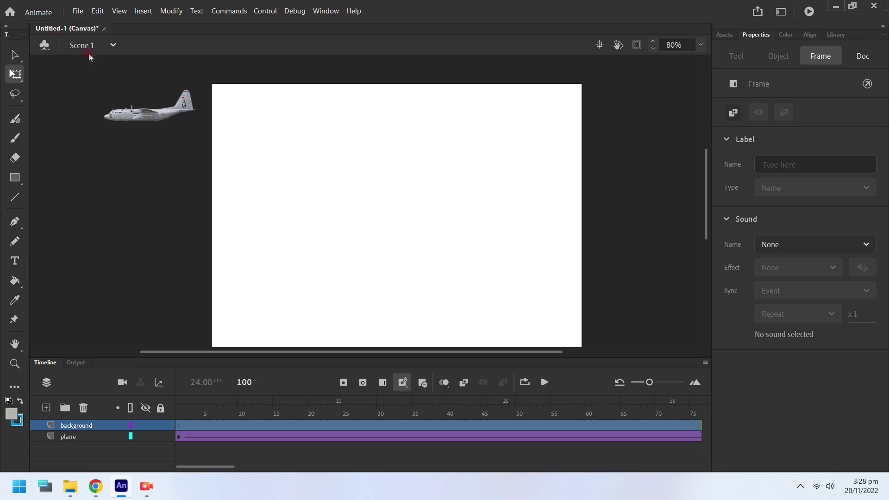
- Import land.jpg onto the background layer, replacing the existing library items
left_click(77, 11)
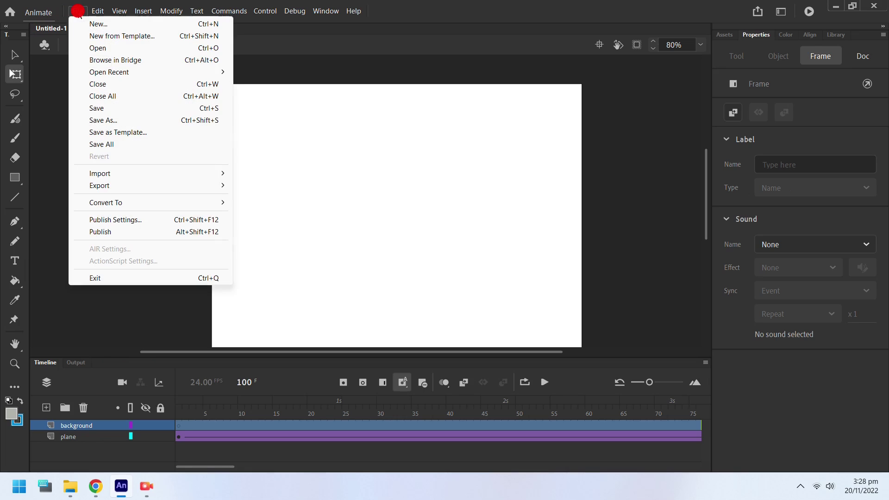
left_click(118, 173)
left_click(274, 175)
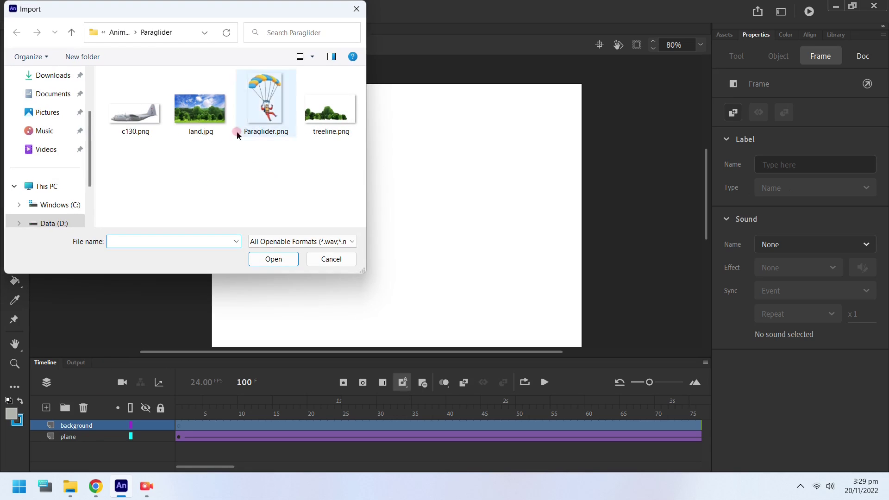
double_click(207, 123)
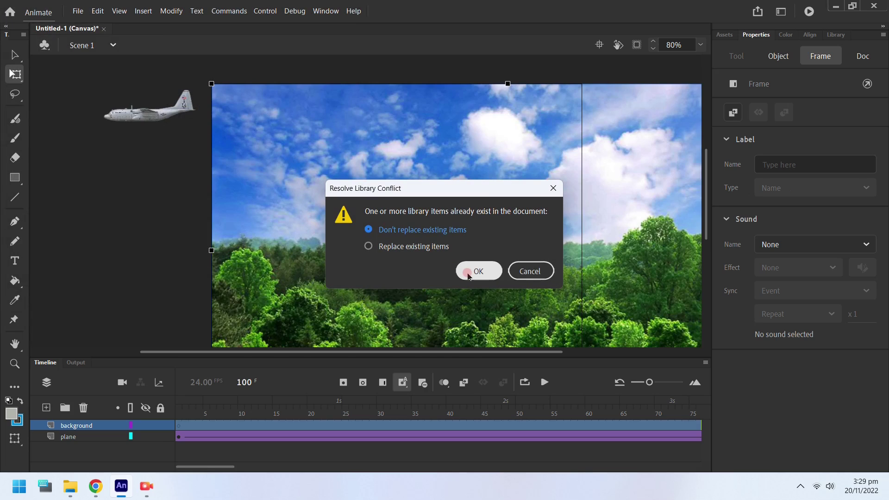
left_click(389, 246)
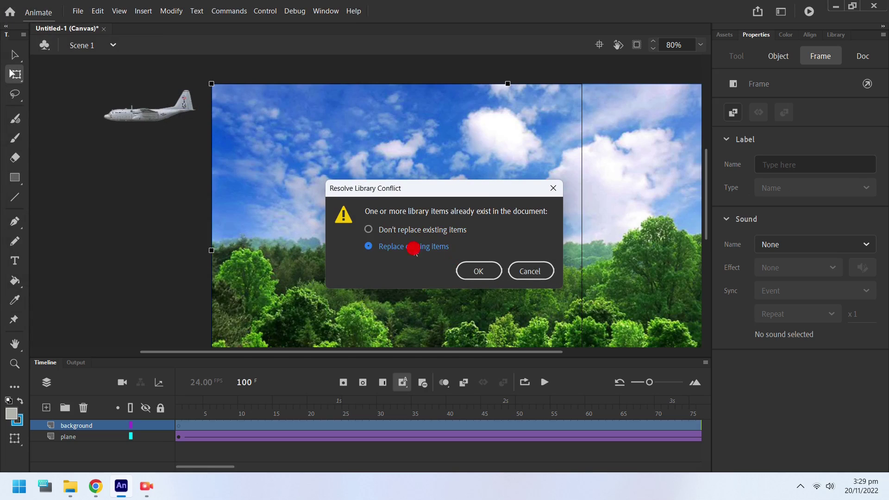
left_click(478, 271)
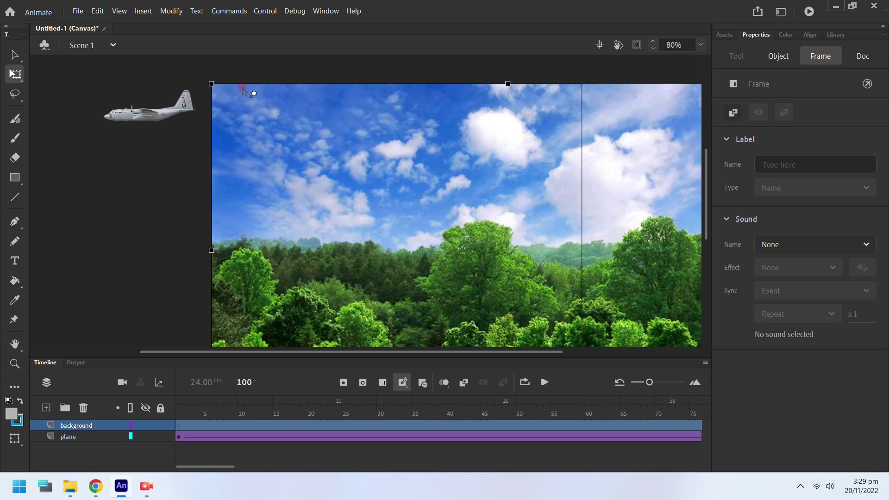
- Resize the landscape image to 800 by 600 px so it fits the stage exactly
left_click(212, 84)
left_click_drag(468, 353, 590, 331)
scroll(553, 297, "down", 3)
scroll(566, 279, "up", 3)
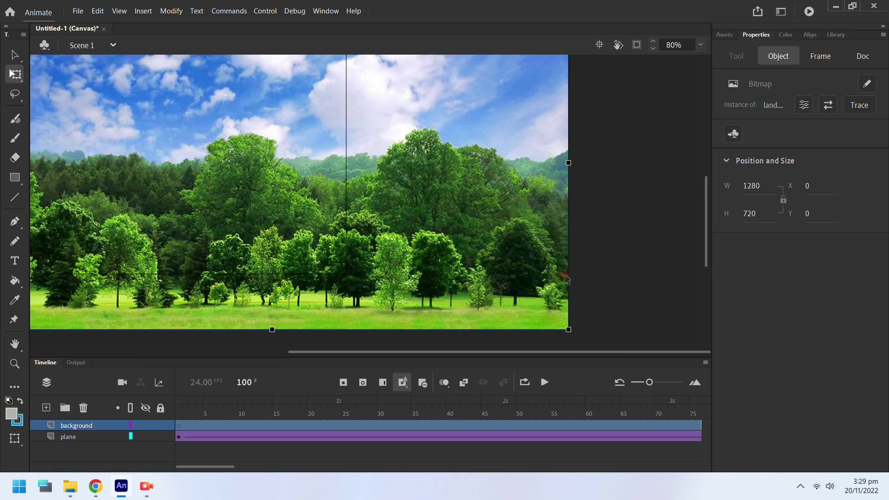
left_click_drag(566, 330, 346, 274)
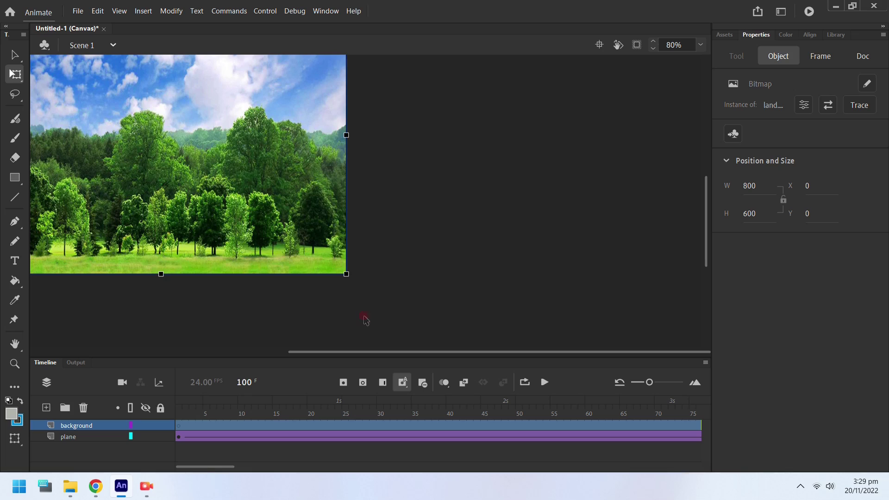
left_click_drag(366, 352, 242, 353)
scroll(247, 328, "up", 4)
scroll(247, 327, "down", 6)
scroll(247, 327, "up", 3)
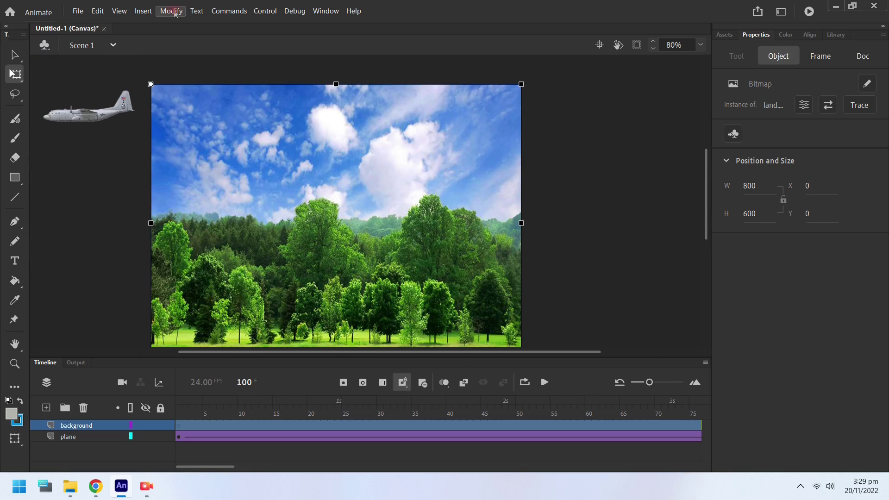
- Play the animation and scrub back to frame 92 to check over which frames the background shows
left_click(265, 11)
left_click(271, 22)
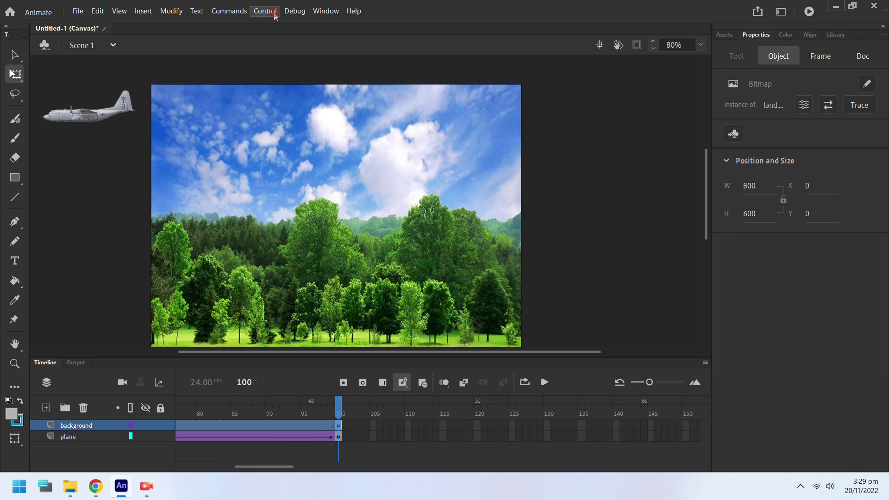
left_click(339, 427)
left_click_drag(334, 414, 282, 426)
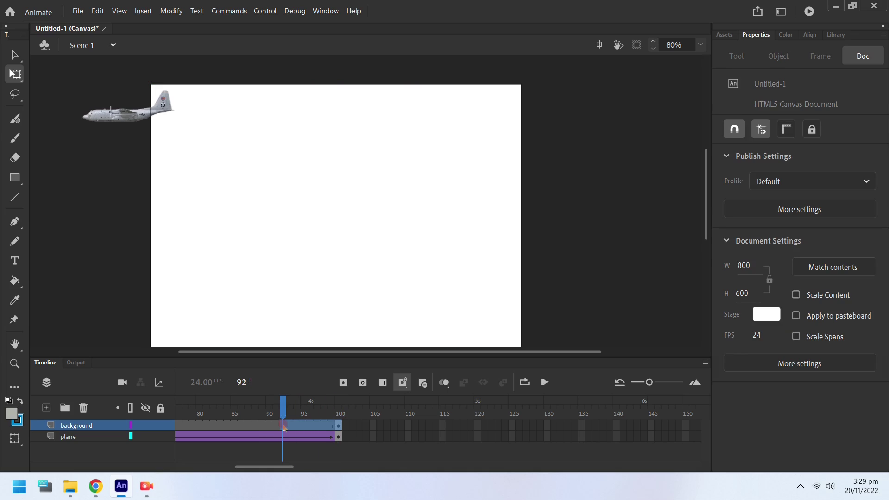
- Move the background layer's keyframe from frame 100 to frame 1 so the landscape spans the whole animation
mouse_move(340, 426)
left_mouse_down()
mouse_move(142, 431)
mouse_move(184, 419)
mouse_move(670, 426)
left_mouse_up()
left_click(336, 427)
left_click_drag(213, 467, 280, 477)
left_click_drag(248, 413, 178, 412)
- Replay the animation to check how the plane appears against the landscape
left_click(265, 10)
left_click(271, 21)
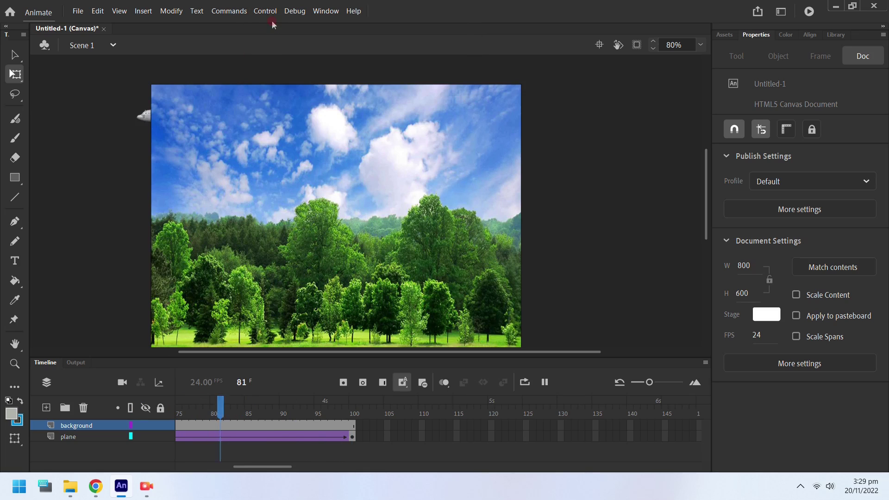
left_click(265, 10)
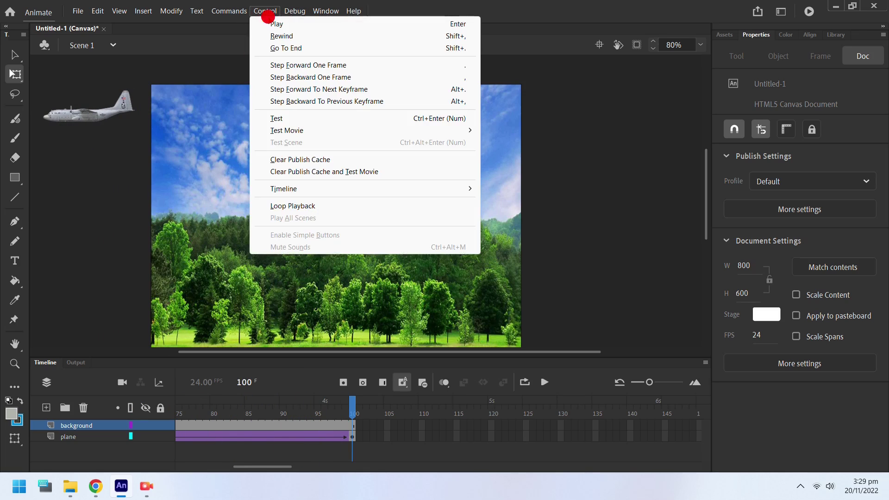
left_click(271, 21)
left_click(267, 15)
left_click(274, 22)
- Move the background layer below the plane layer
left_click(76, 423)
left_click_drag(75, 423, 78, 447)
left_click(78, 426)
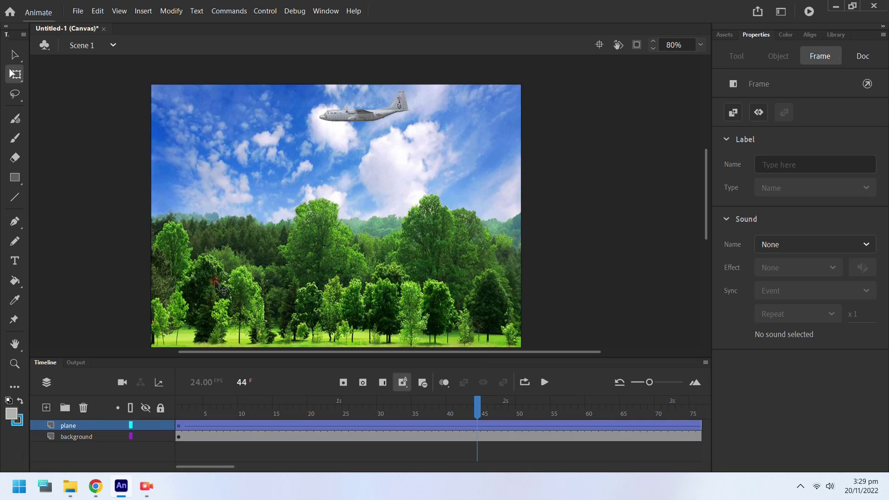
- Import Paraglider.png onto the stage at frame 1 and scale it down to about 91 × 120 px
left_click_drag(480, 411, 654, 419)
left_click_drag(343, 411, 202, 417)
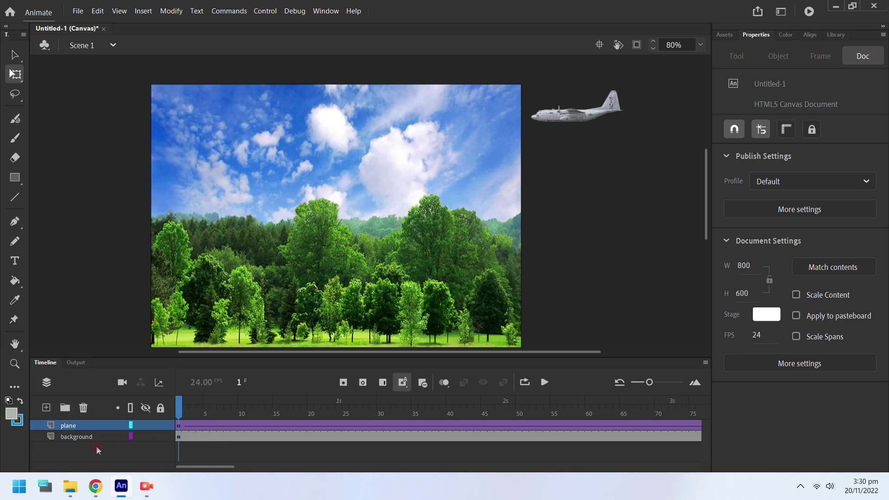
left_click(77, 11)
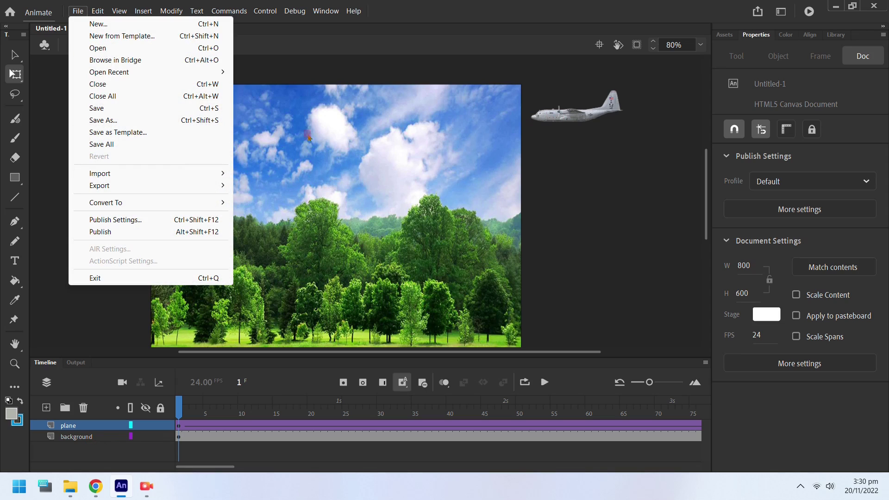
left_click(166, 174)
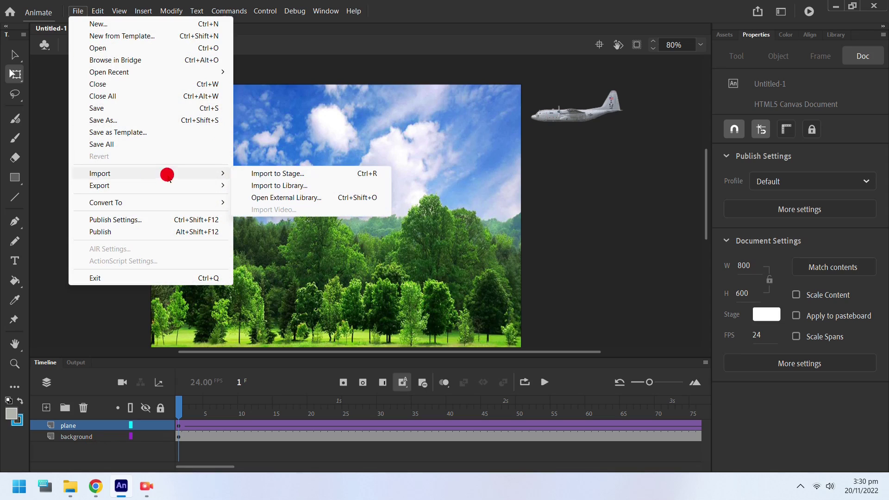
left_click(264, 175)
left_click(269, 115)
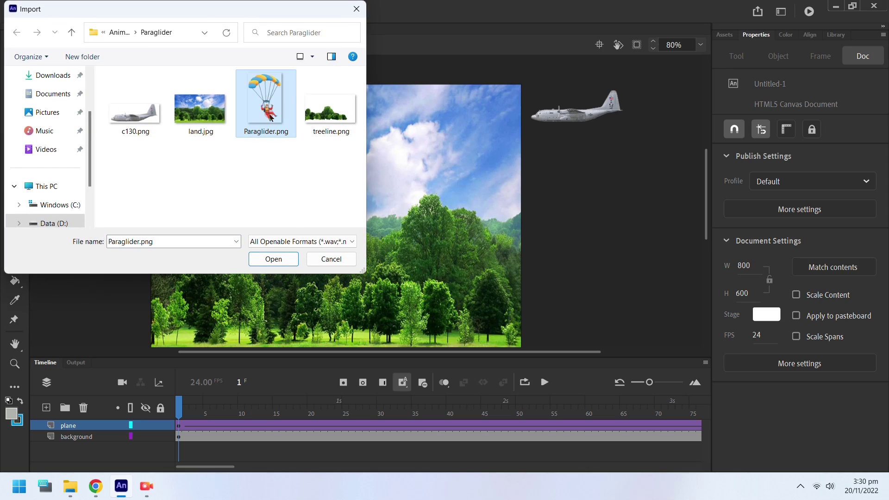
double_click(272, 117)
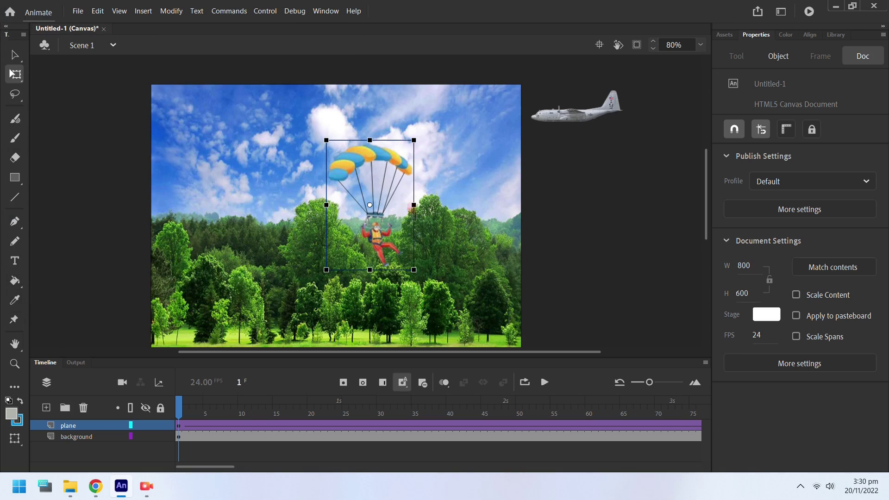
left_click_drag(414, 205, 331, 205)
left_click_drag(331, 140, 348, 177)
- Convert the paraglider image to a movie clip symbol named paraglider and delete its instance from the stage
right_click(372, 222)
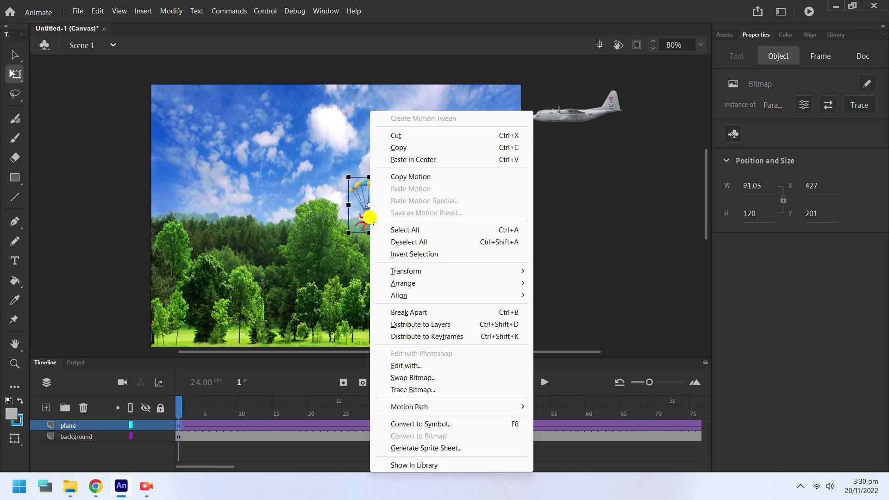
left_click(422, 424)
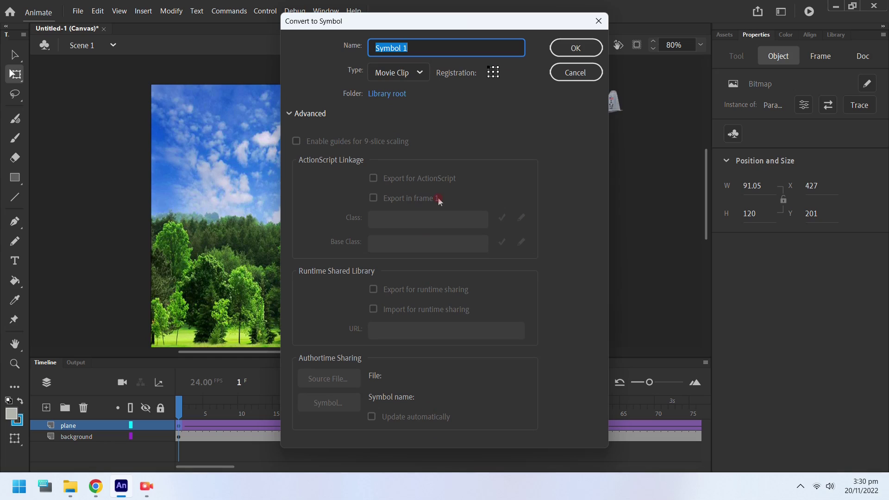
type("paraglider")
key("Return")
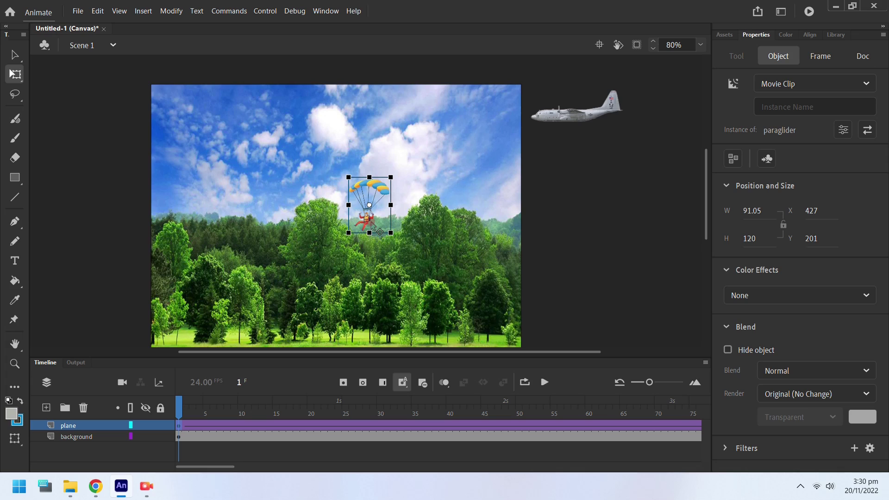
key("Delete")
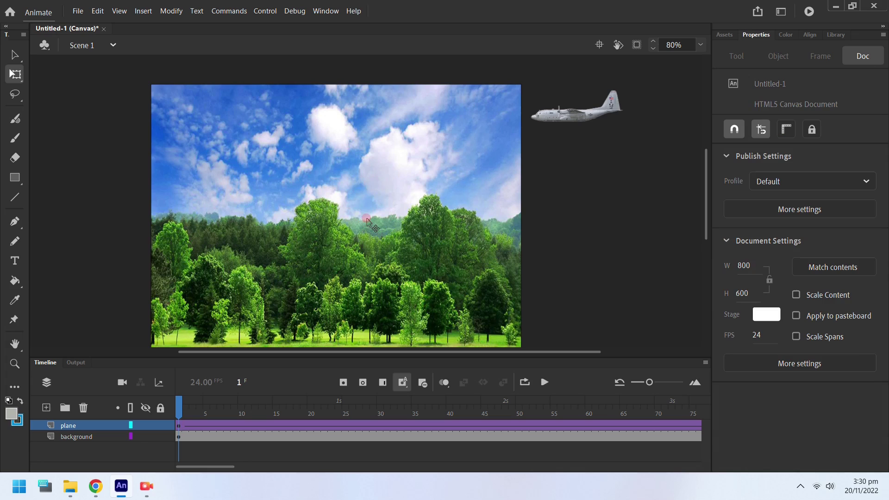
- Insert a new layer directly above the background layer and name it paraglider
right_click(72, 440)
left_click(118, 184)
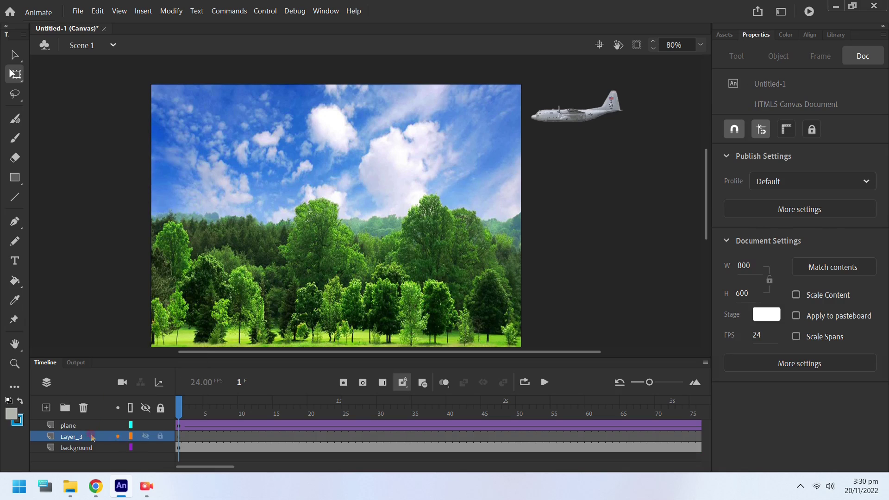
double_click(73, 436)
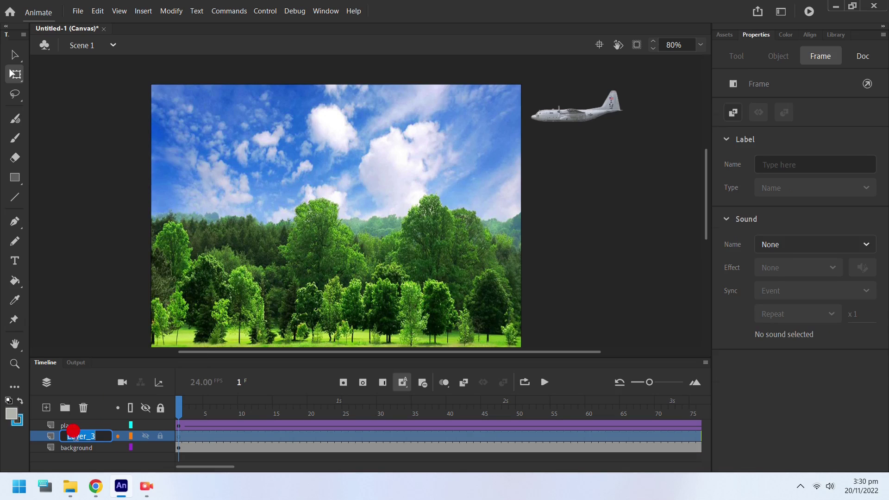
type("paraglider")
key("Return")
mouse_move(78, 439)
left_mouse_down()
mouse_move(78, 425)
mouse_move(84, 441)
left_mouse_up()
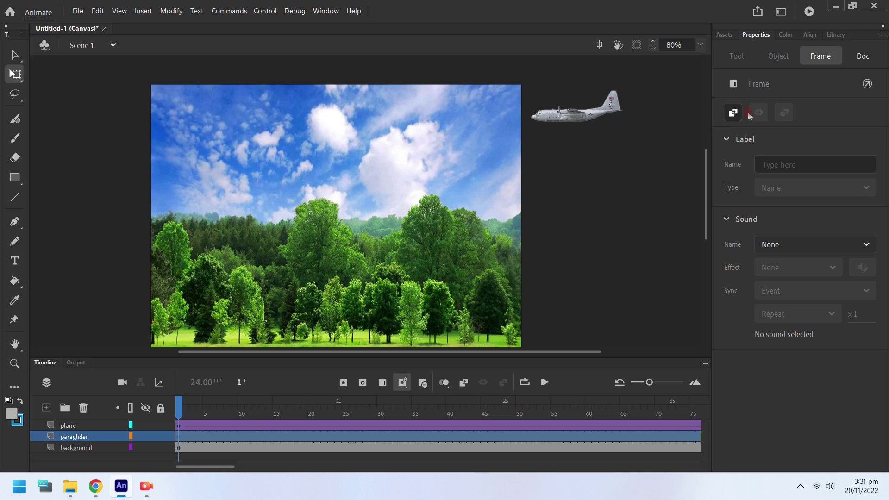
- Place the paraglider symbol from the library in the sky near the scene's right edge, scaled down to a tiny figure
left_click(836, 35)
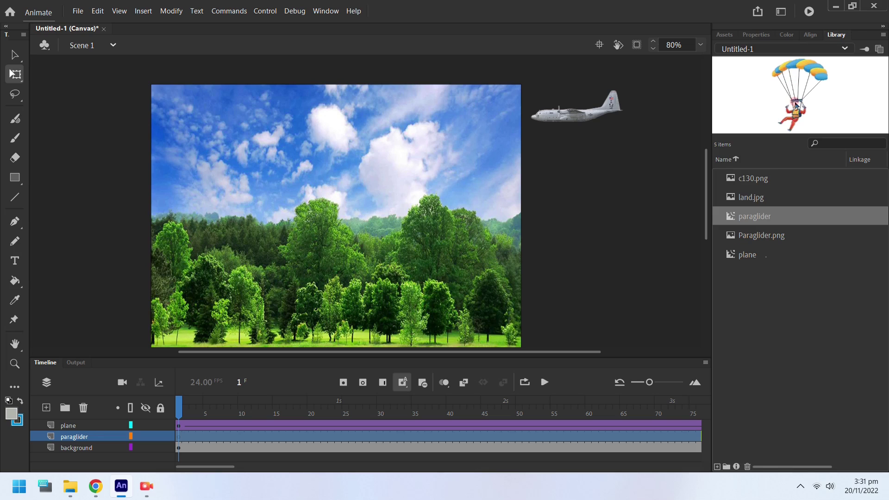
left_click_drag(763, 224, 460, 142)
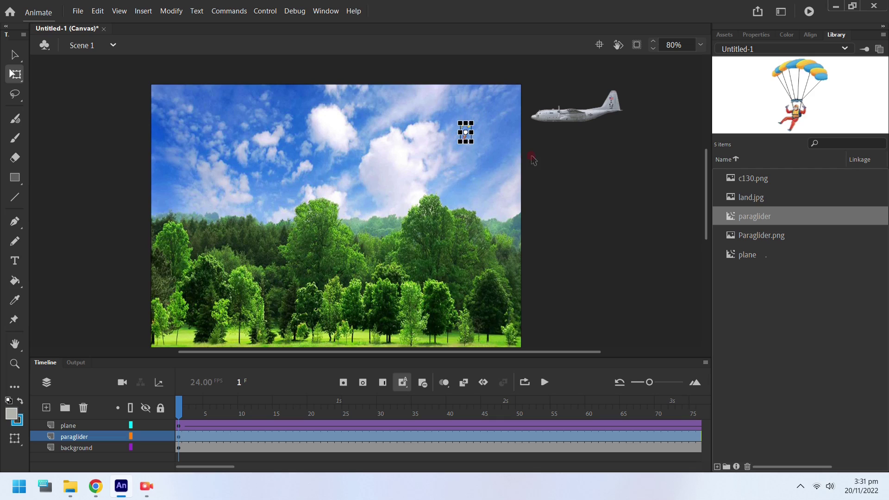
left_click(551, 162)
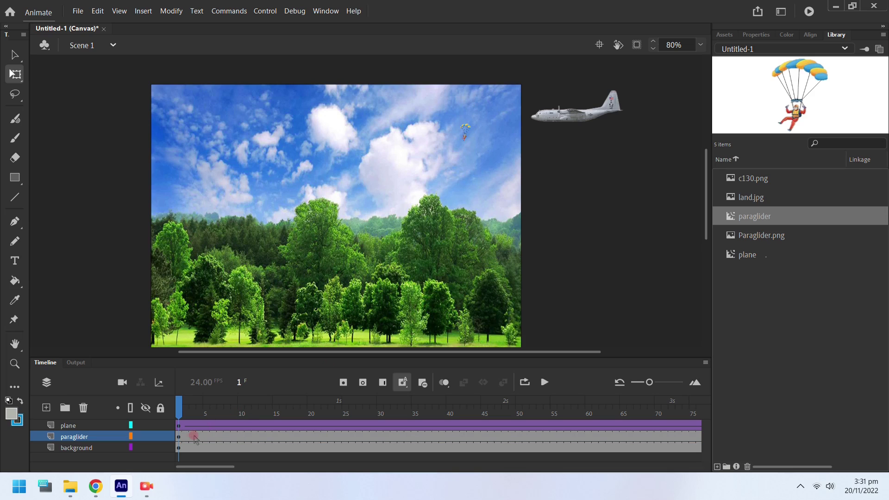
- Move the paraglider layer's keyframe to frame 29 and position the paraglider at the plane's tail
left_click(179, 436)
left_click_drag(179, 437, 374, 439)
left_click(15, 56)
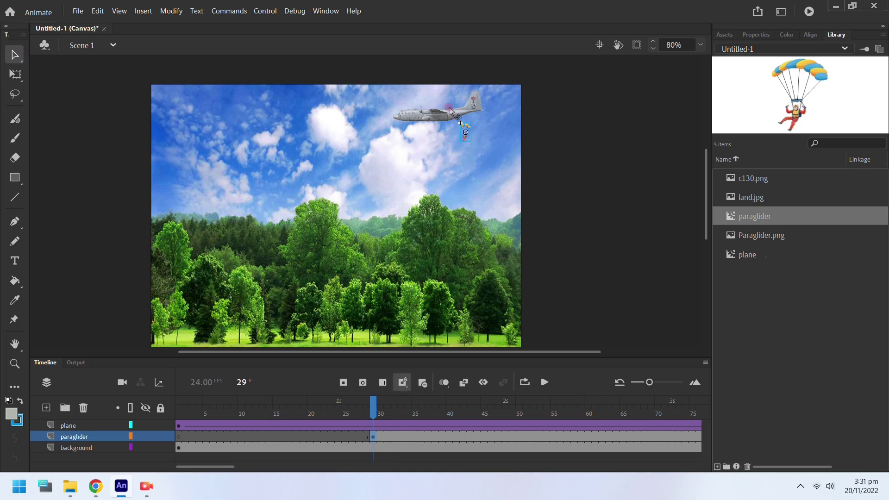
left_click_drag(465, 137, 474, 113)
left_click_drag(375, 416, 392, 425)
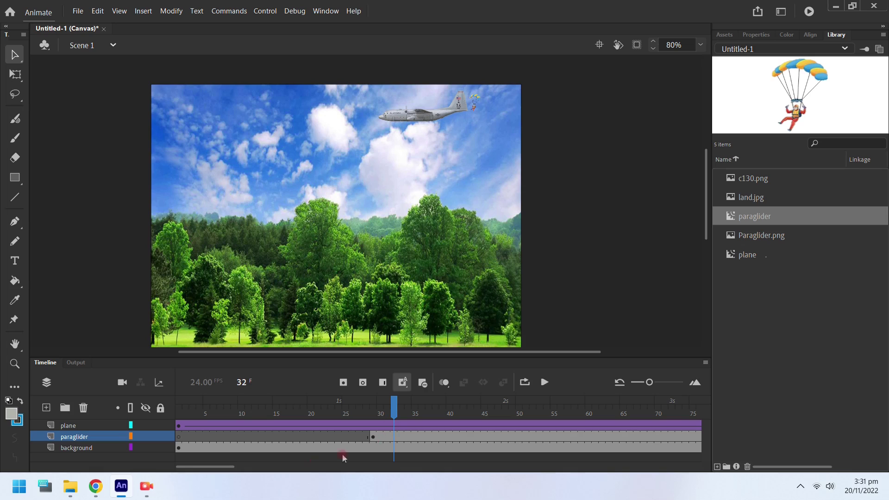
- At frame 100, enlarge the paraglider and move it down to the grass in the landscape's lower-left corner
left_click_drag(236, 471, 282, 468)
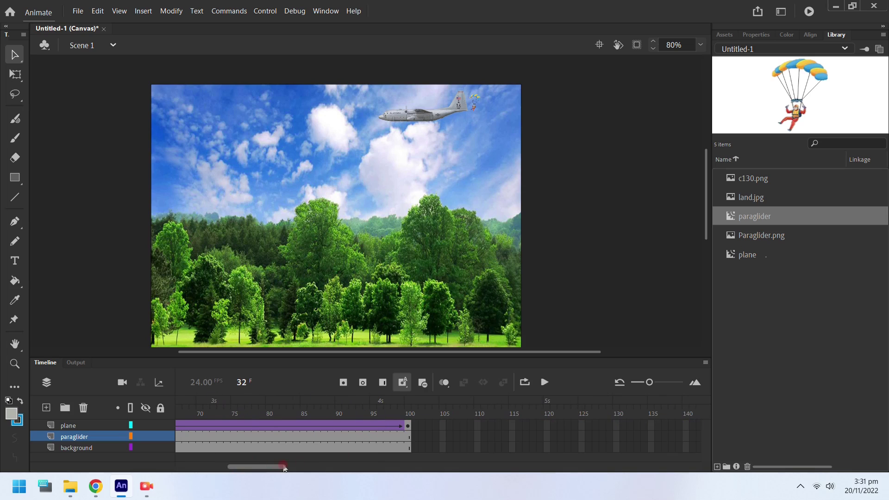
left_click(406, 434)
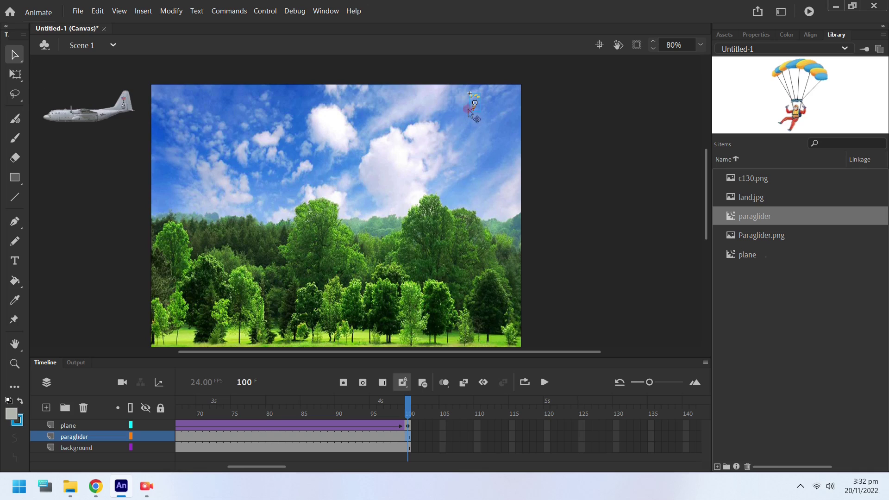
left_click_drag(473, 104, 320, 264)
left_click(14, 74)
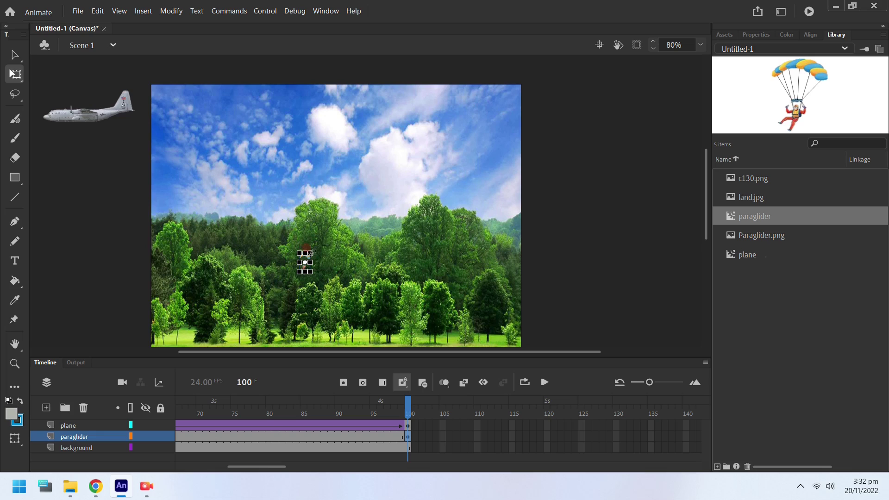
left_click_drag(313, 252, 324, 237)
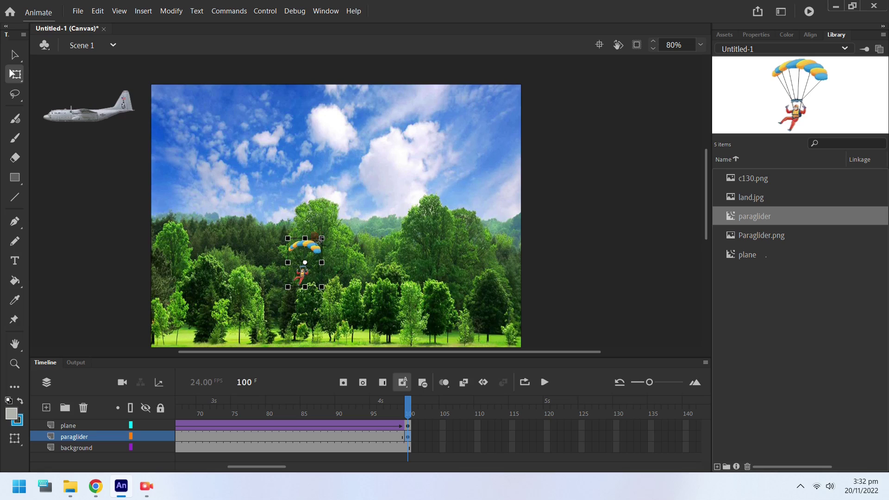
left_click_drag(308, 281, 209, 337)
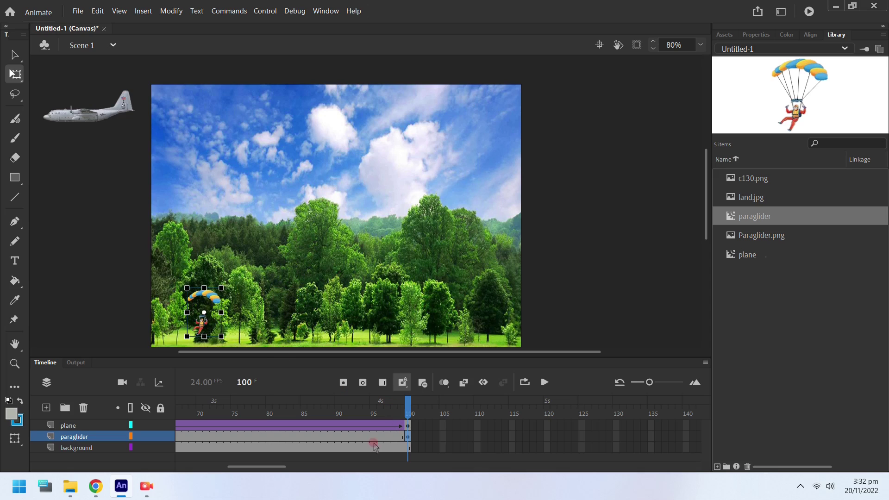
- Create a classic tween on the paraglider layer between frames 29 and 100 and play the animation from frame 1
right_click(316, 438)
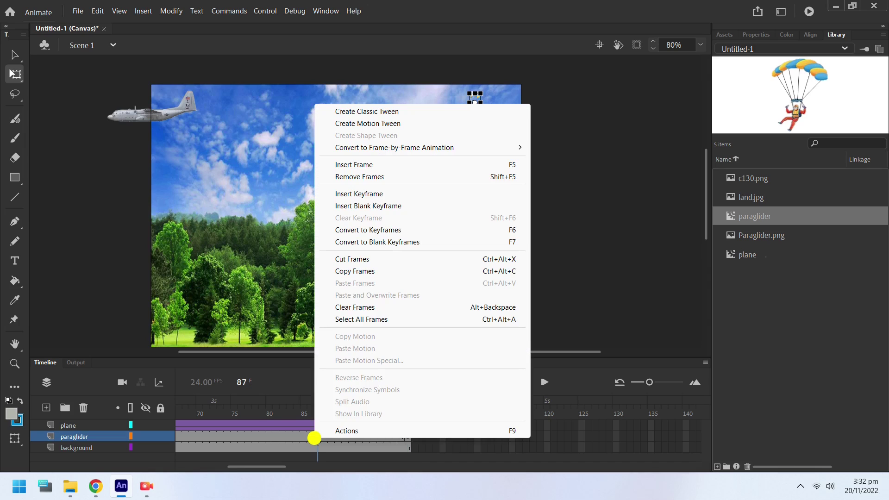
left_click(384, 111)
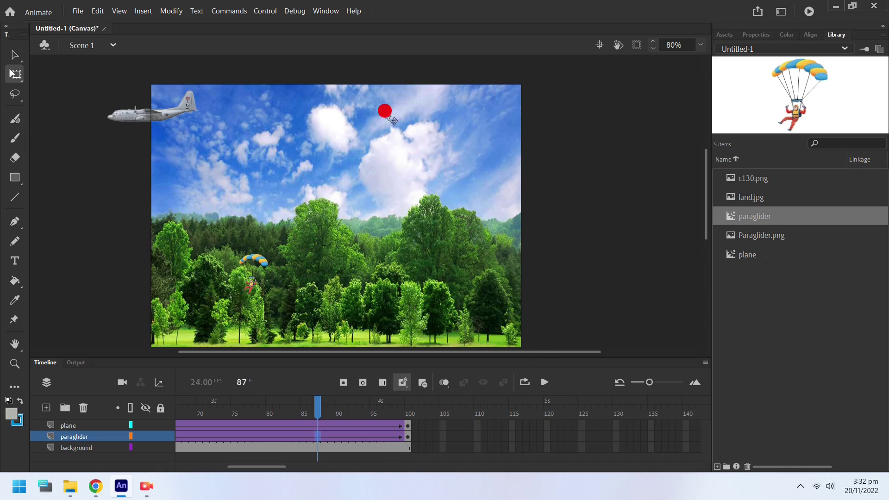
left_click(299, 408)
left_click_drag(299, 407, 152, 399)
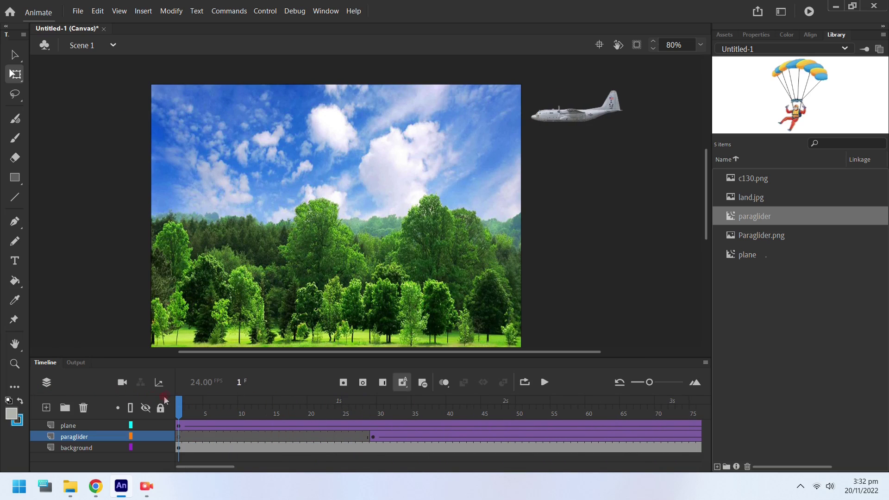
left_click(265, 11)
left_click(270, 23)
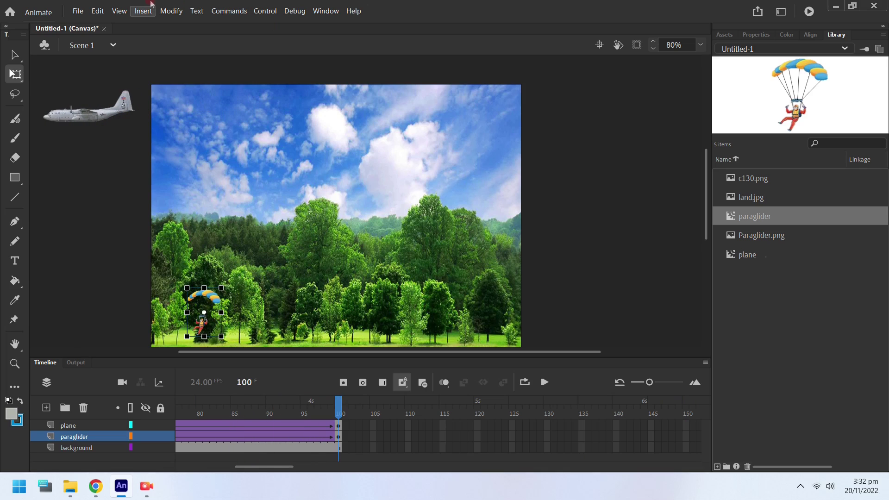
- Insert a new layer directly above the background layer and name it trees
left_click(111, 448)
right_click(111, 452)
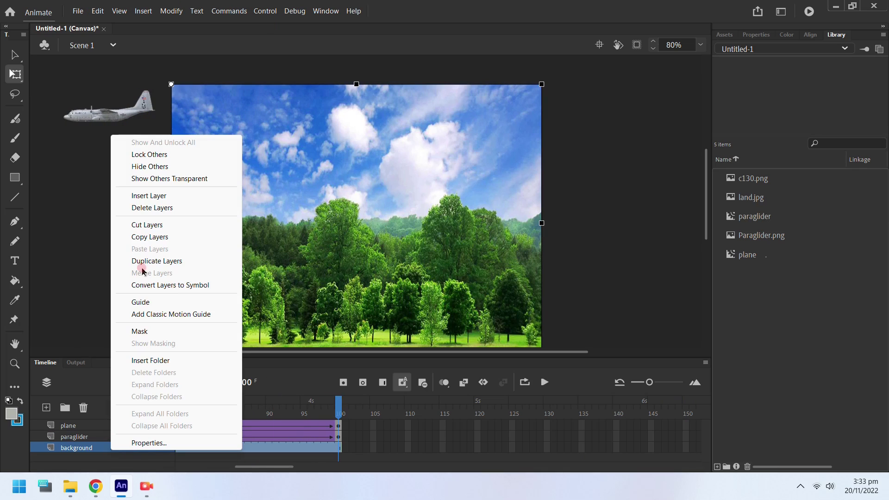
left_click(146, 196)
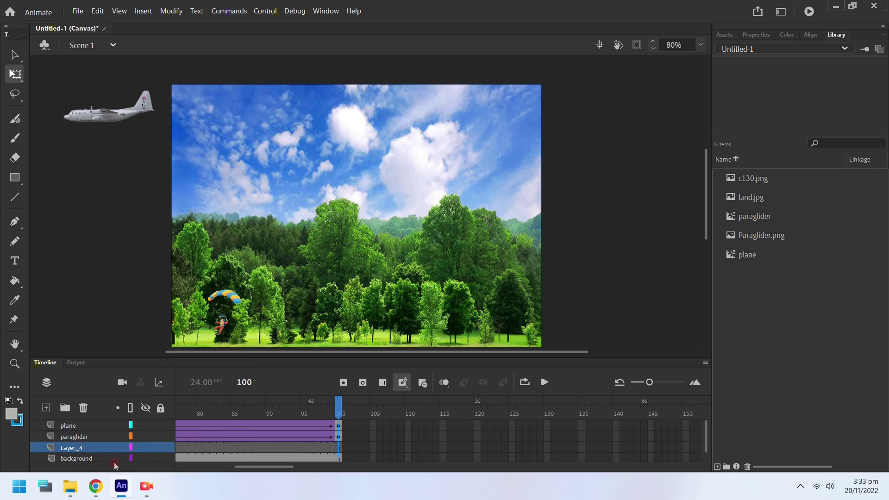
double_click(72, 449)
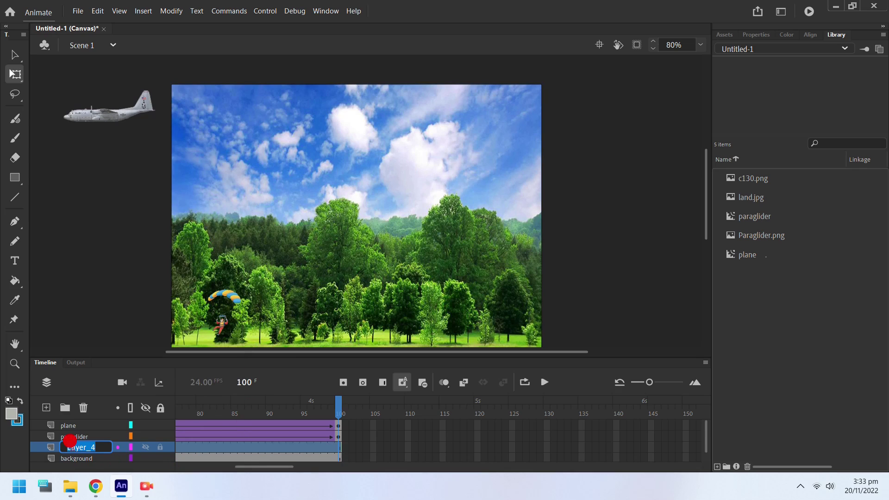
type("T")
key("Return")
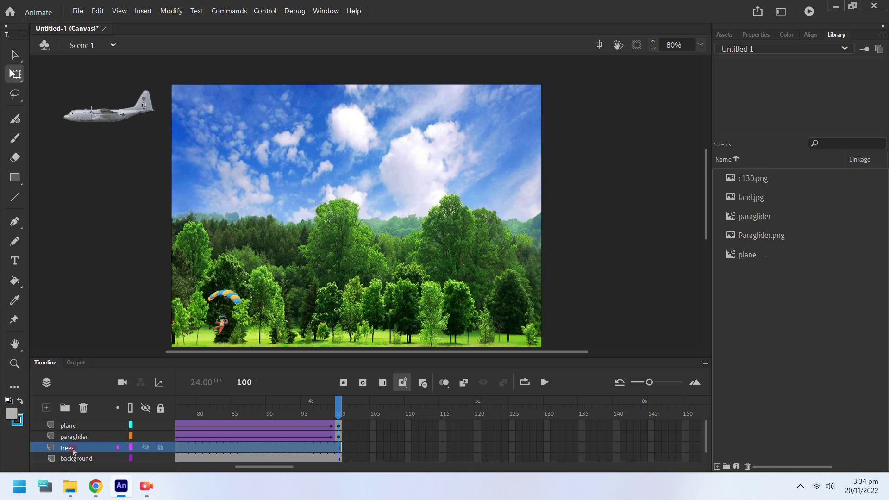
- Import treeline.png to the stage on the trees layer at frame 1
left_click_drag(277, 477, 177, 459)
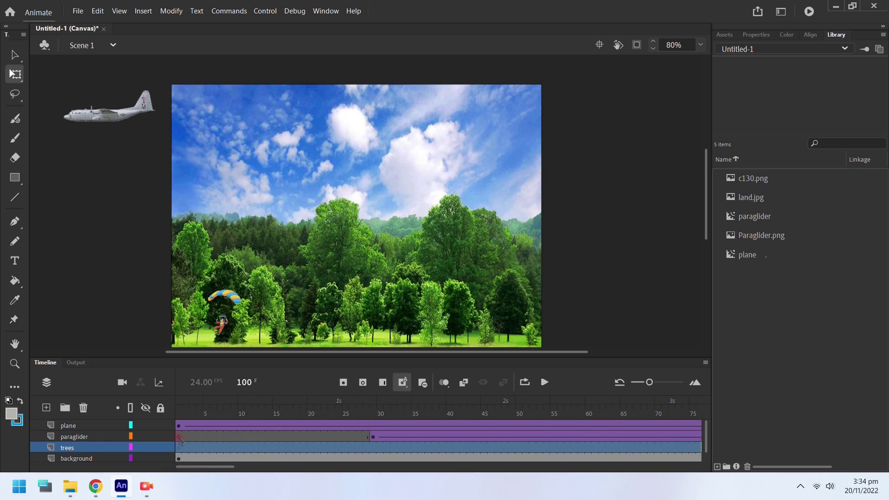
left_click(182, 402)
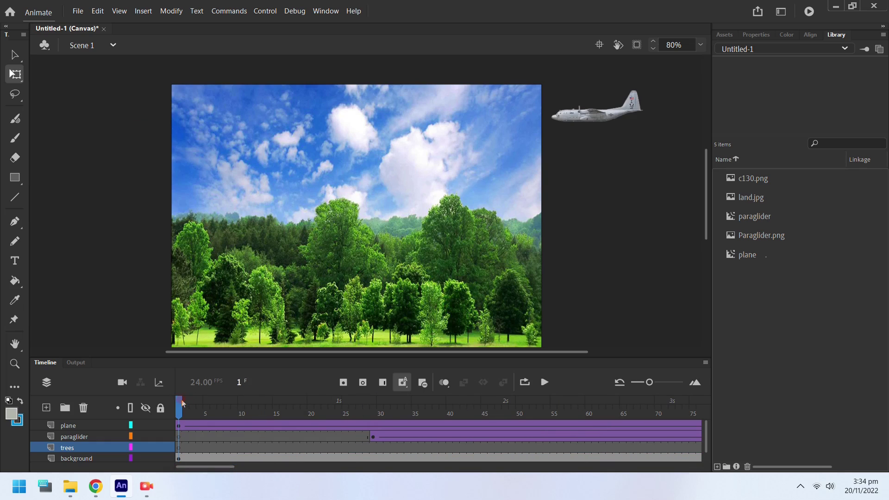
left_click(182, 449)
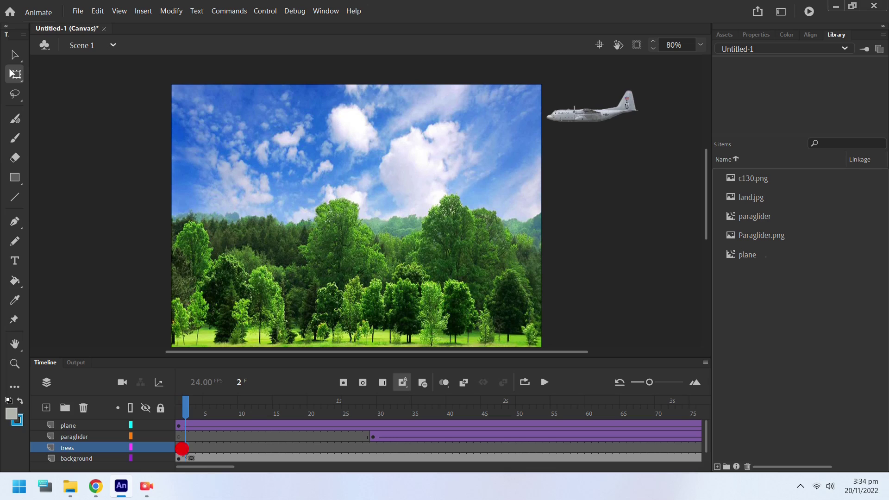
left_click(139, 212)
left_click(78, 11)
mouse_move(207, 173)
left_click(282, 185)
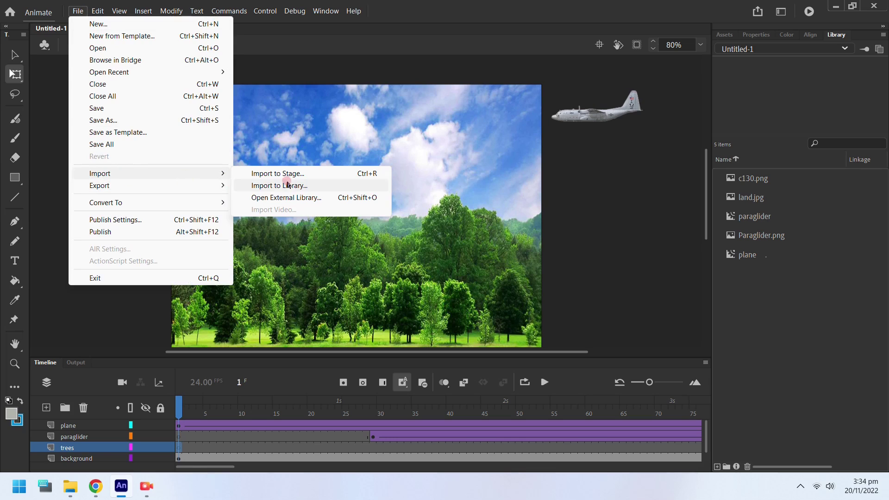
left_click(287, 175)
left_click(331, 116)
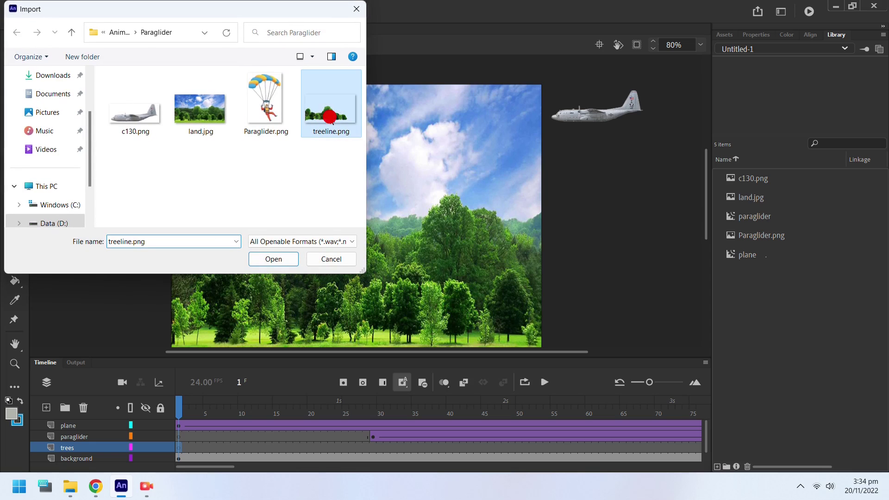
left_click(285, 258)
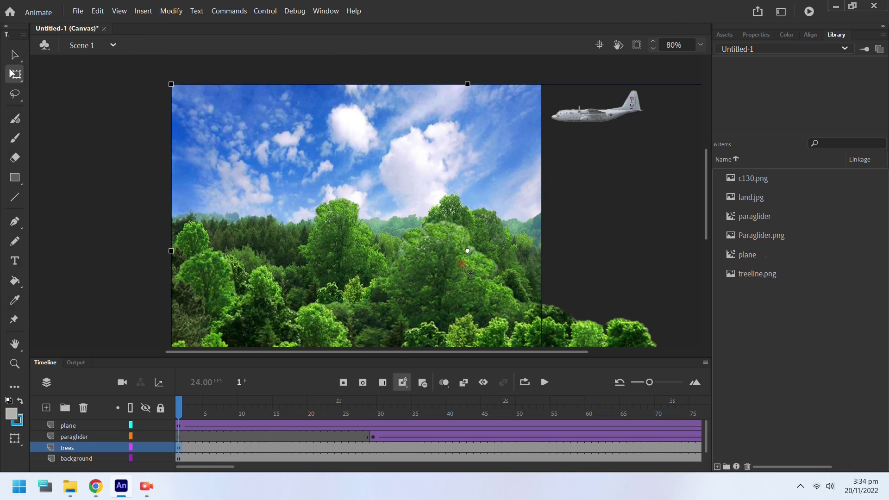
- Set the treeline image's transformation point to its upper-left corner and scale the image down to fit the stage over the background
left_click(183, 92)
scroll(278, 268, "down", 3)
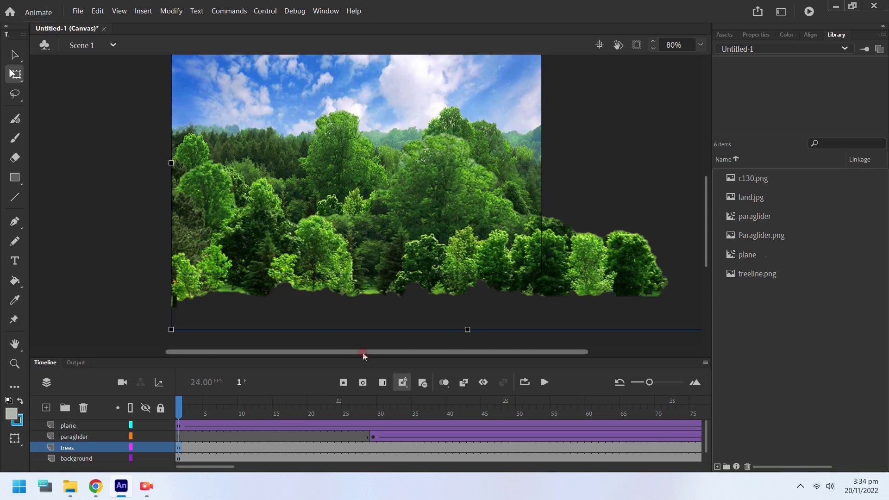
left_click_drag(363, 355, 486, 361)
left_click_drag(570, 327, 348, 274)
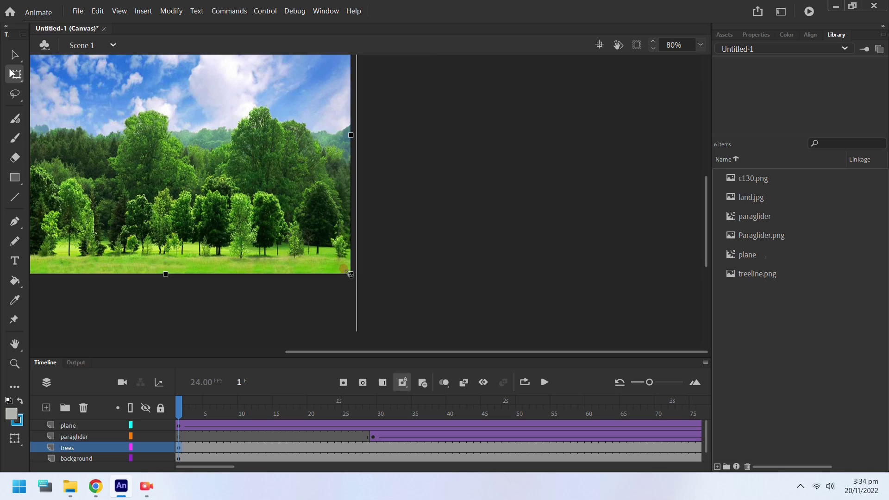
left_click_drag(385, 353, 261, 340)
scroll(262, 333, "up", 3)
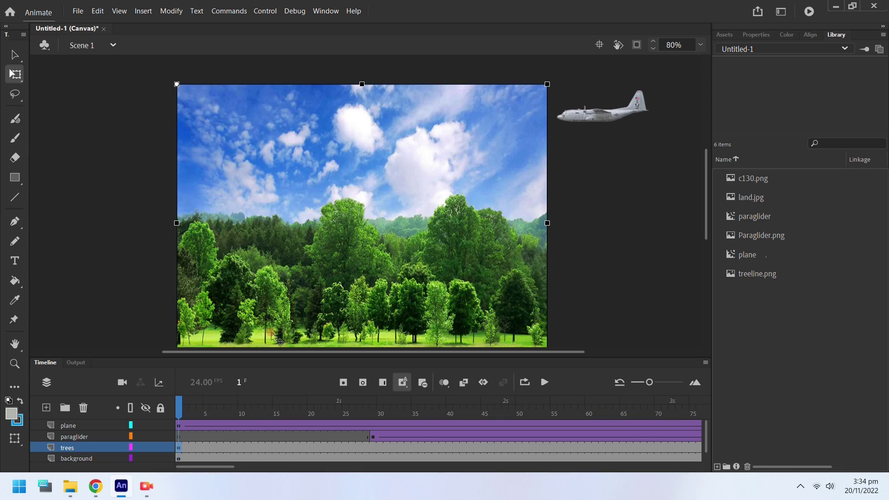
- Move the trees layer above the paraglider layer and play the animation from frame 1
left_click_drag(179, 413, 720, 473)
left_click_drag(293, 468, 269, 469)
left_click_drag(69, 449, 73, 435)
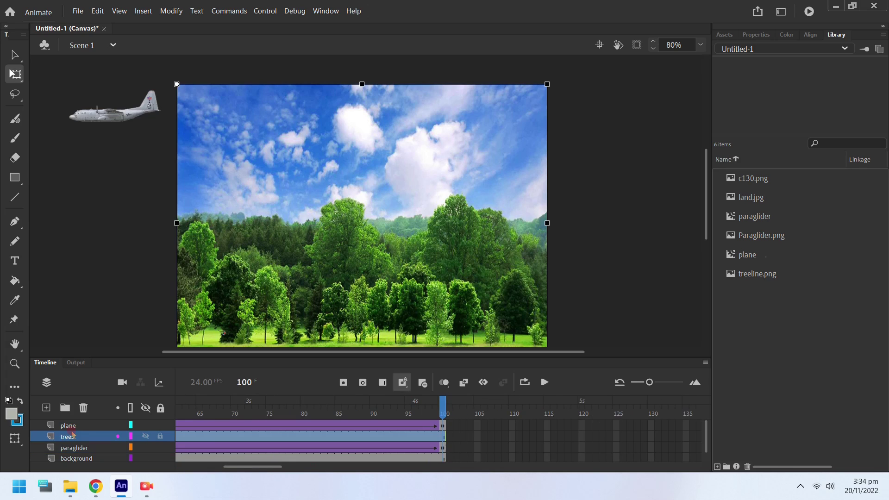
left_click_drag(443, 414, 145, 425)
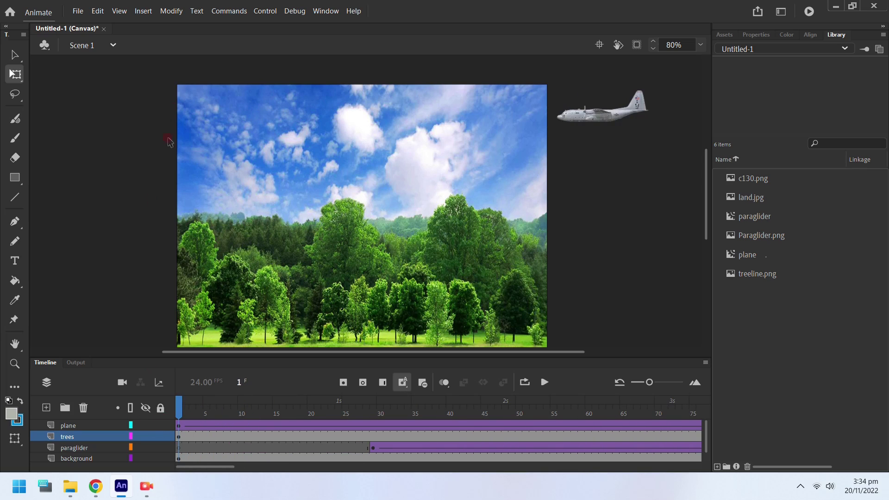
left_click(264, 11)
left_click(261, 23)
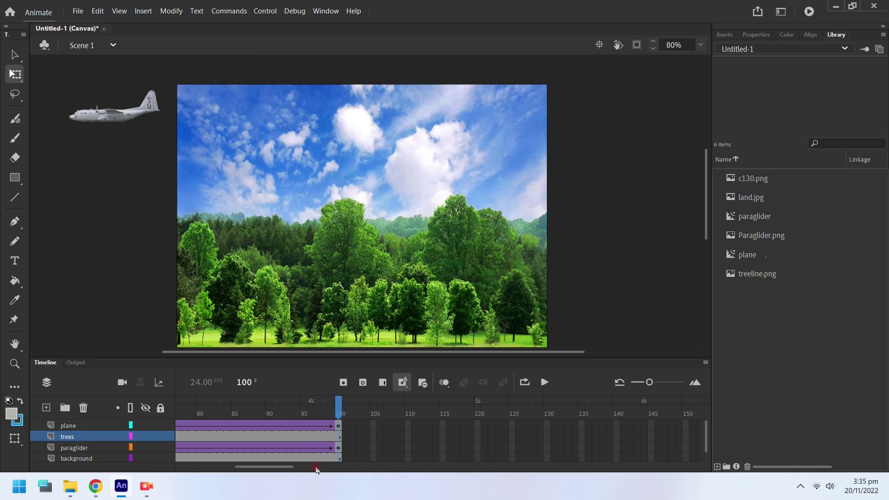
- Hide the trees layer, shift the paraglider at frame 100 slightly right and up behind the dark tree, and show the trees layer again
left_click(146, 437)
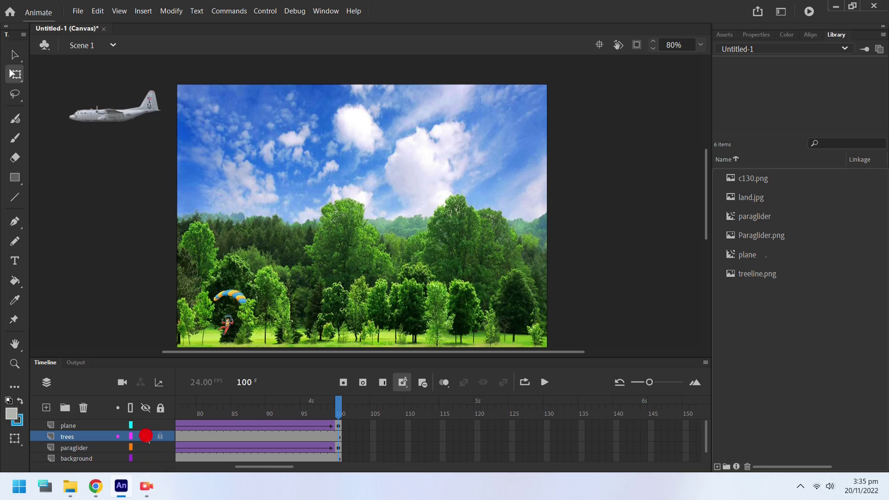
left_click(226, 323)
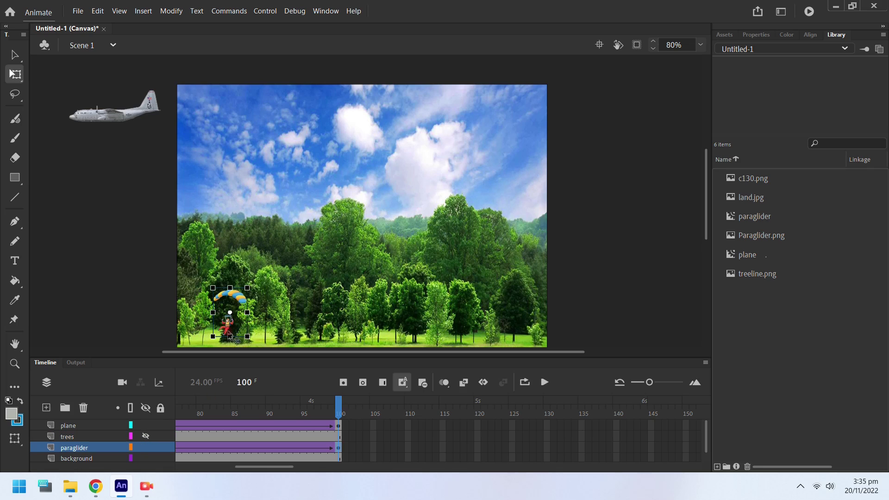
left_click_drag(237, 331, 244, 332)
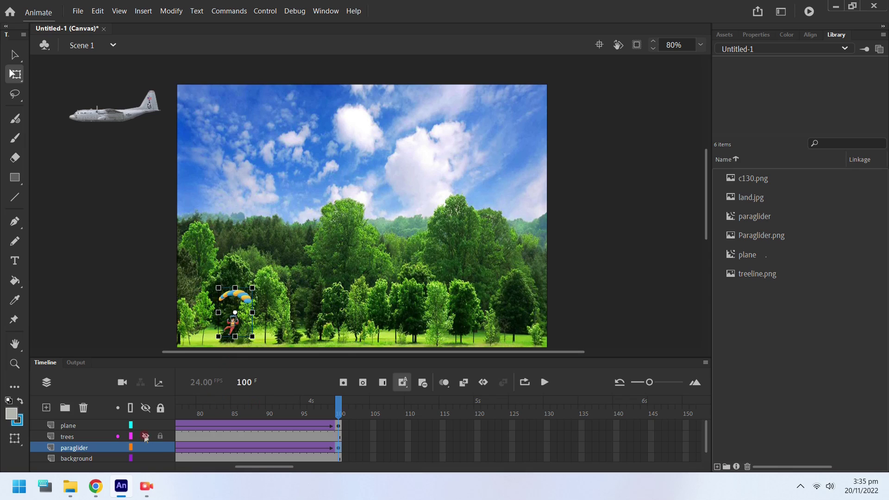
left_click(145, 436)
left_click(145, 436)
left_click(144, 436)
left_click(144, 435)
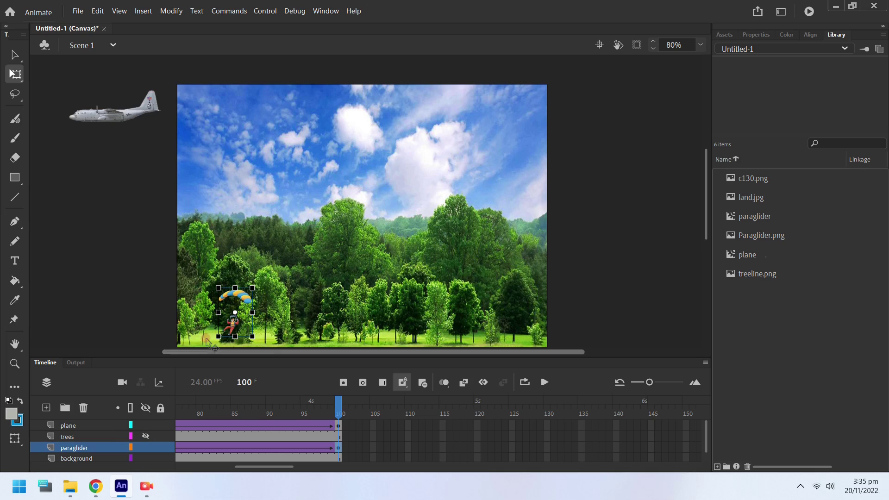
left_click_drag(231, 323, 231, 317)
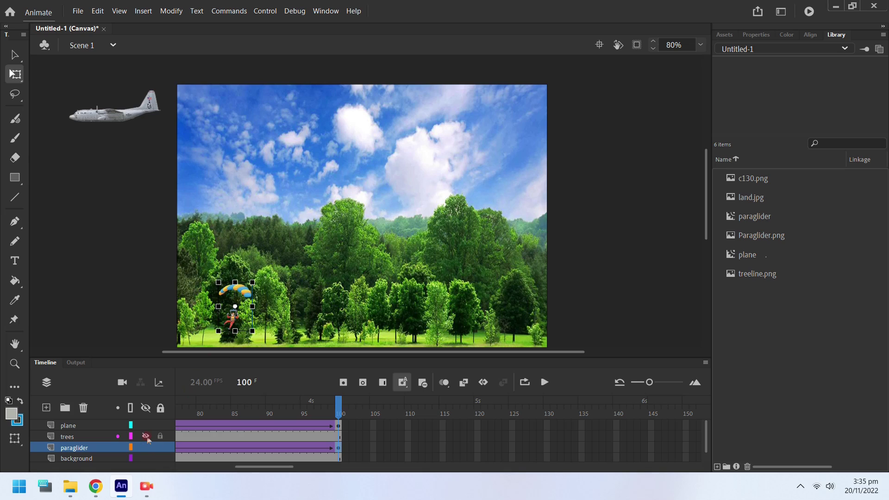
left_click(146, 436)
- Move the playhead back to frame 17 and play the animation to check the landing behind the trees
left_click_drag(338, 409, 180, 414)
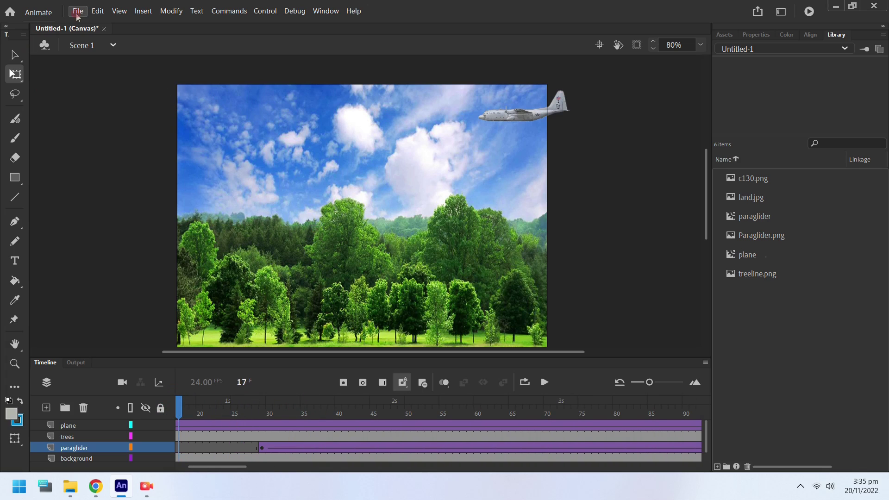
left_click(265, 11)
left_click(271, 25)
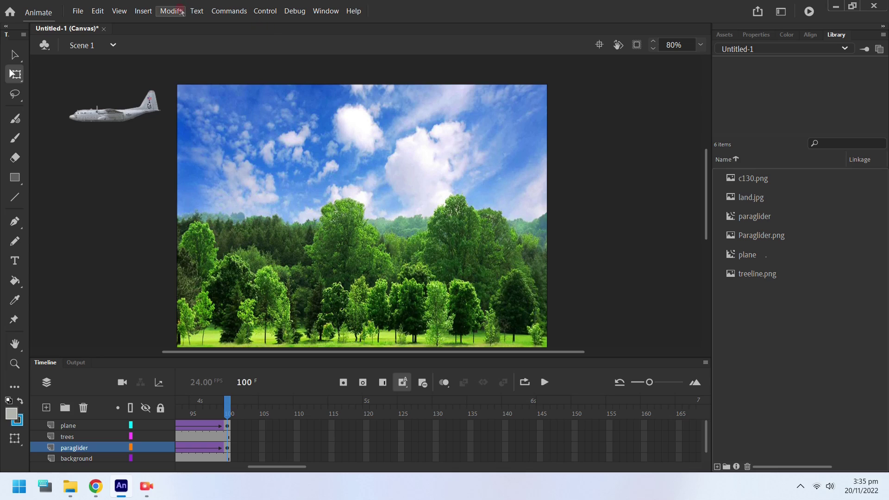
- Export the animation as an animated GIF named paraglider in the Paraglider folder, keeping the 800 by 600 px size
left_click(77, 11)
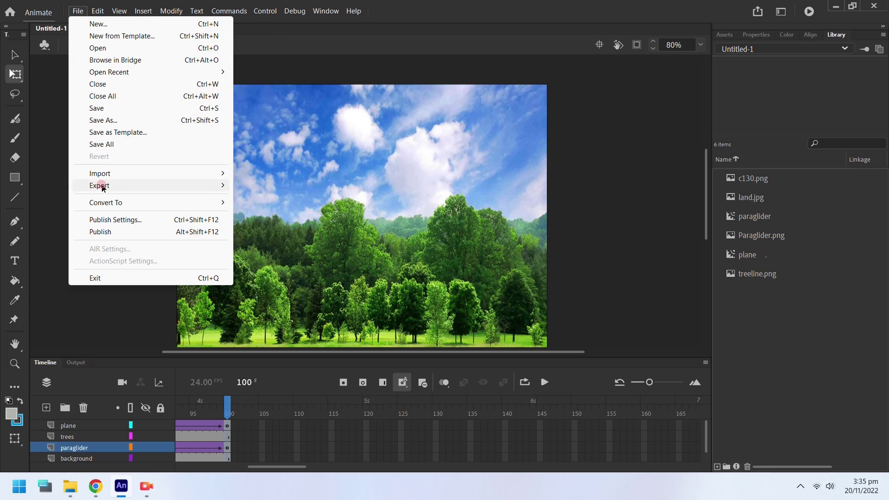
mouse_move(103, 186)
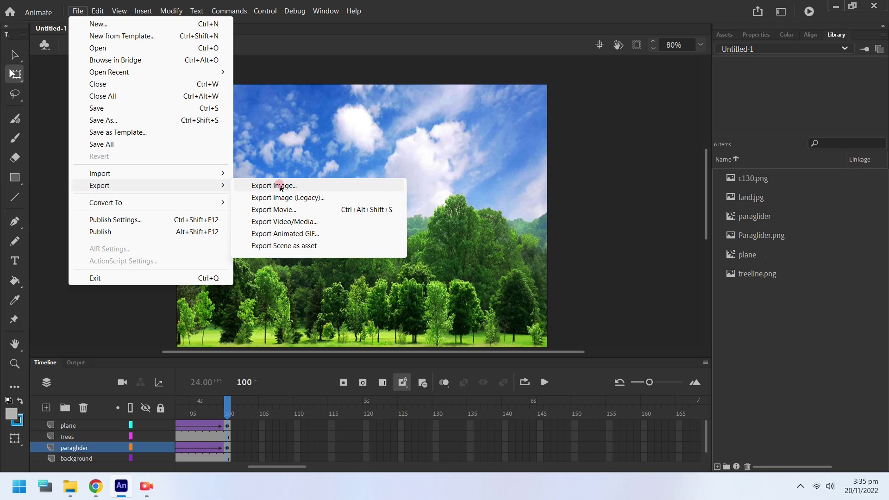
left_click(283, 234)
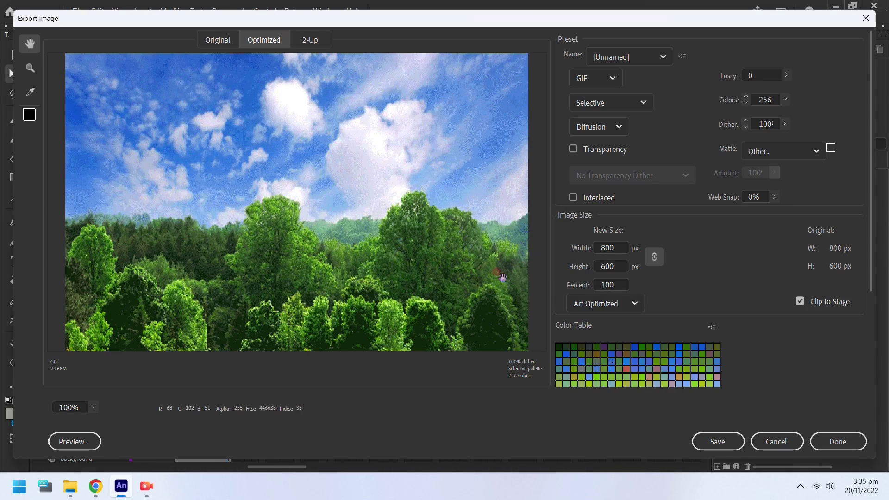
left_click(734, 445)
left_click(119, 32)
left_click(129, 98)
double_click(129, 98)
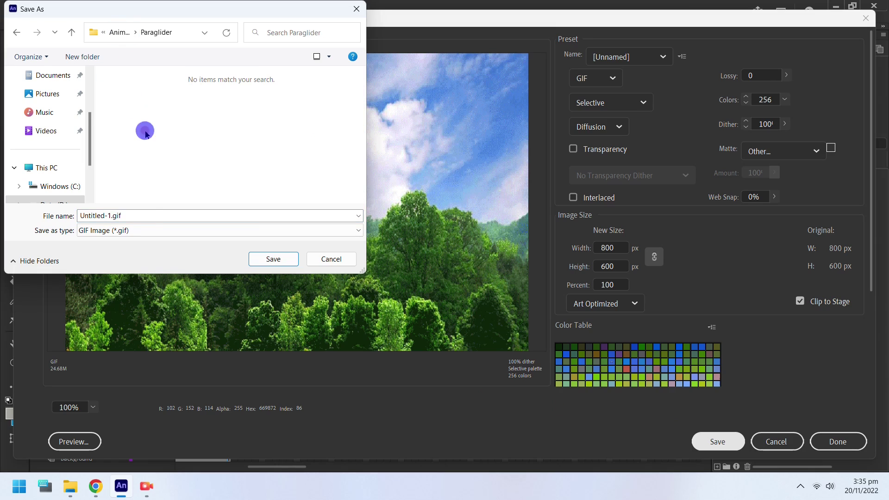
left_click(150, 214)
type("paraglider")
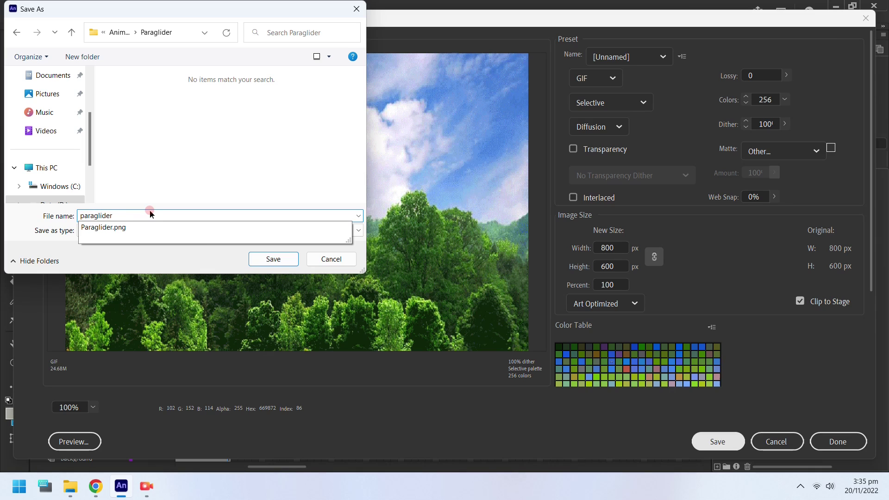
left_click(271, 259)
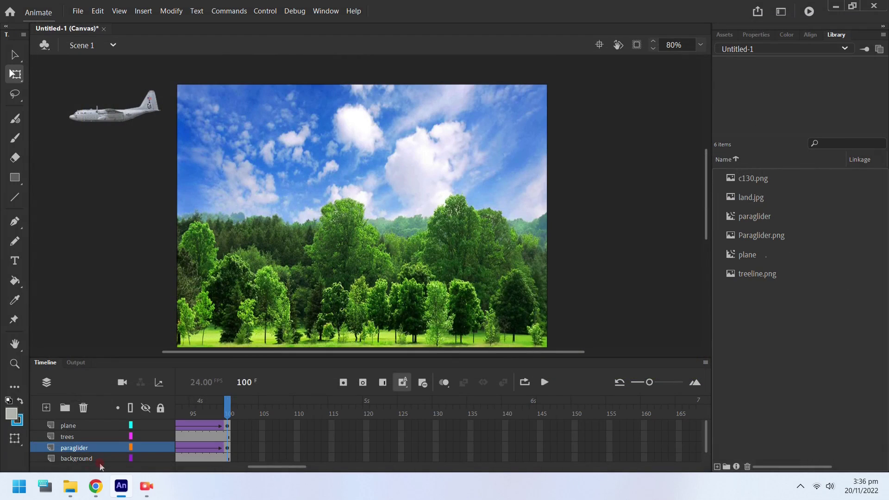
- Switch to the Paraglider folder in File Explorer and open paraglider.gif to view the exported animation
mouse_move(70, 487)
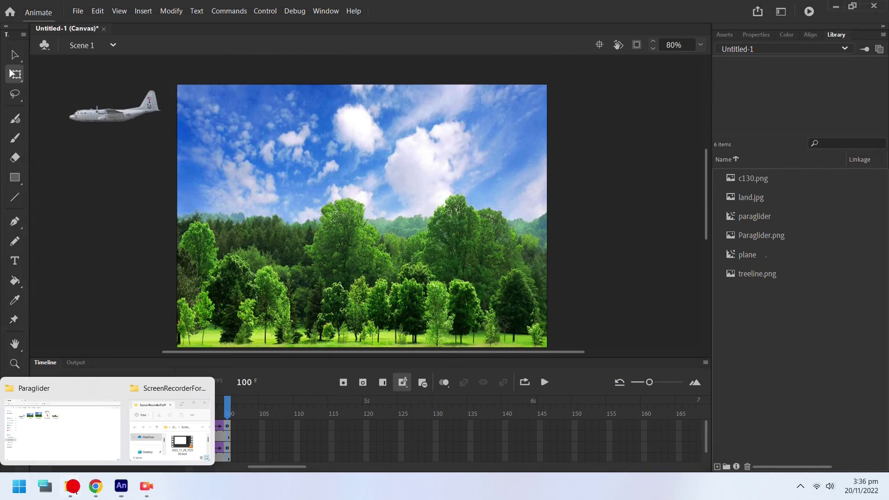
left_click(74, 446)
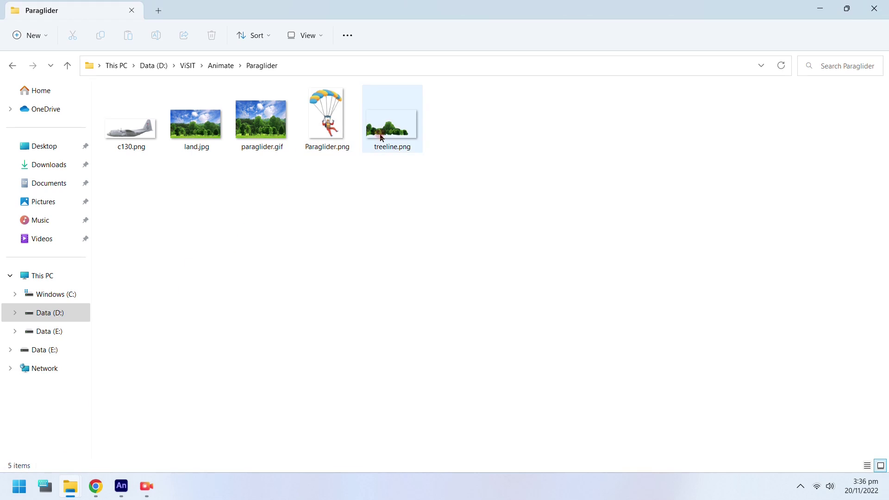
right_click(220, 200)
left_click(258, 134)
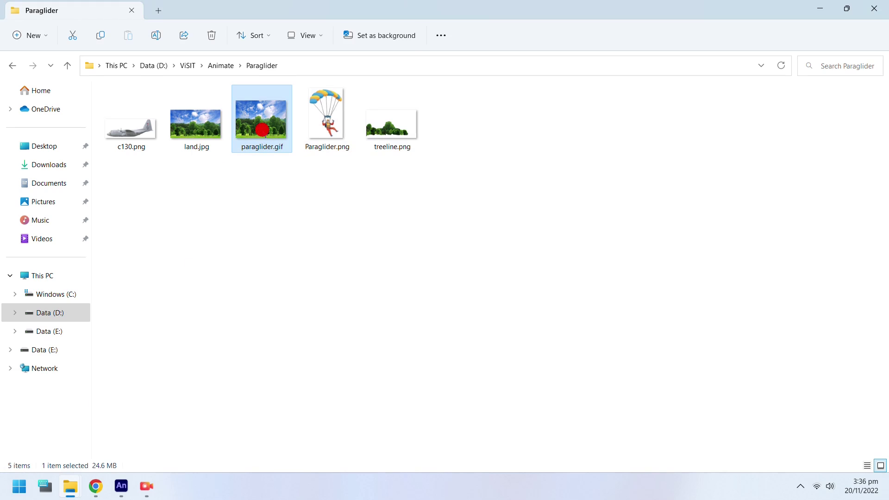
double_click(258, 133)
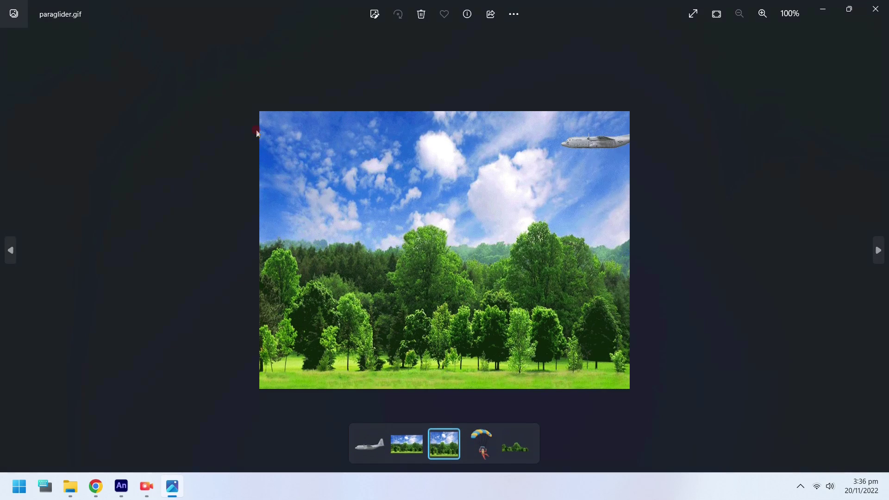